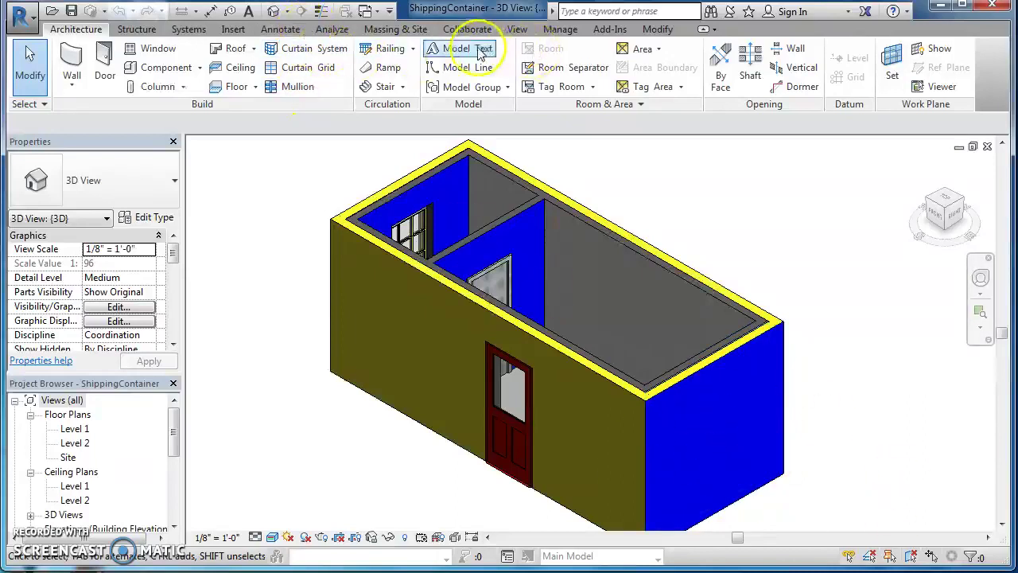
# Create a new project material and rename it Green Paint.
pyautogui.click(561, 29)
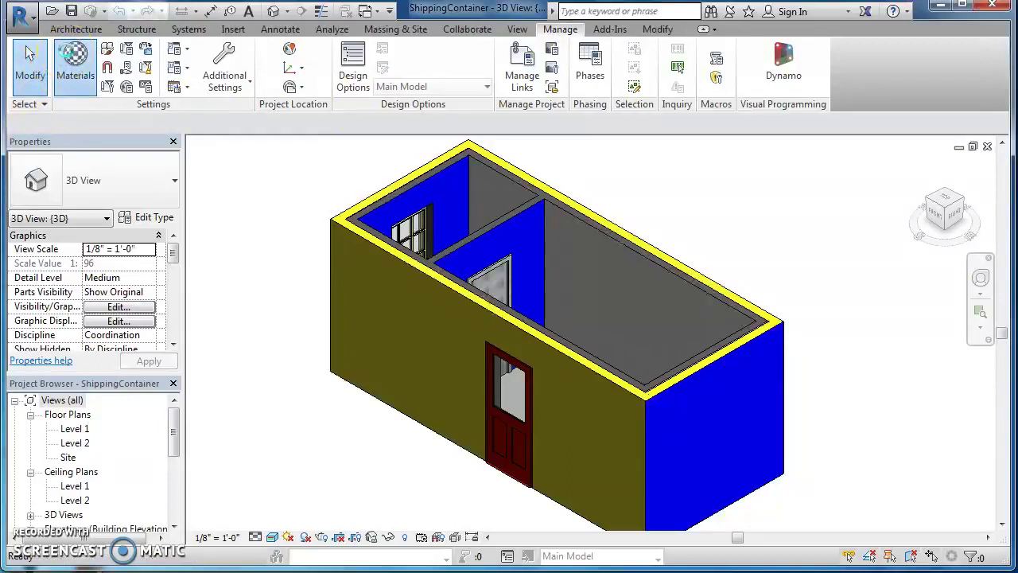
pyautogui.click(75, 64)
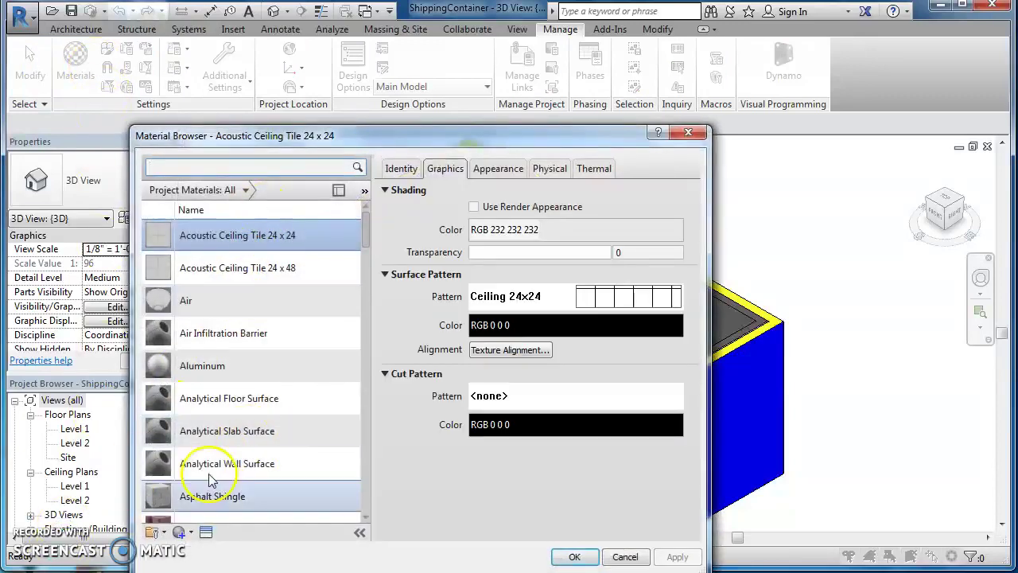
pyautogui.scroll(-1, 225, 465)
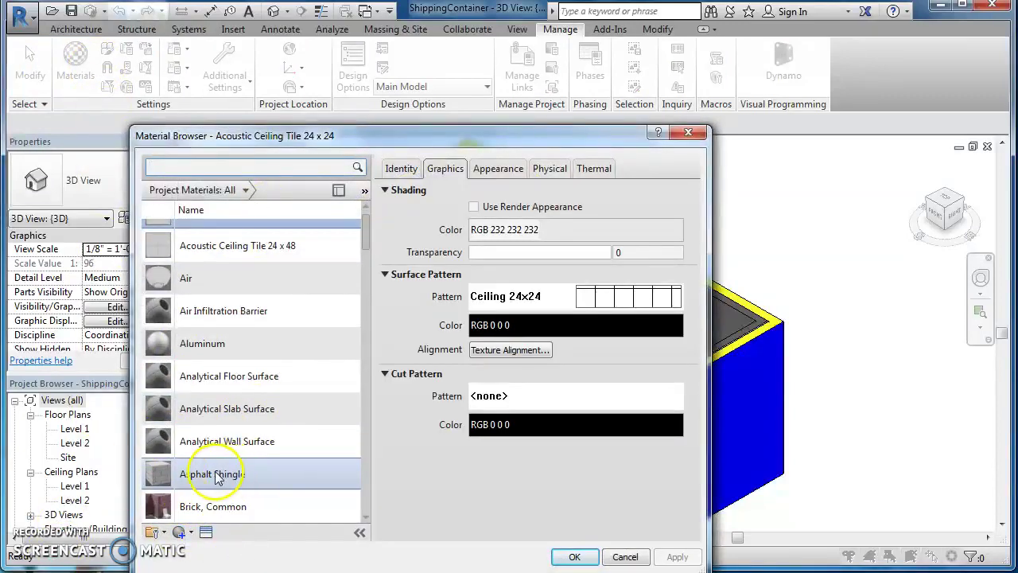
pyautogui.click(191, 532)
pyautogui.click(215, 548)
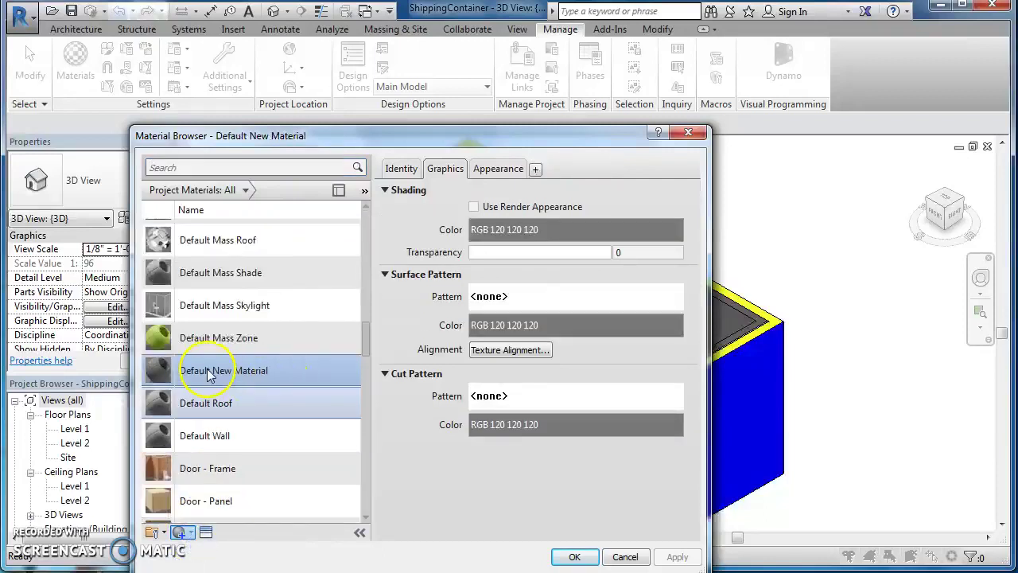
pyautogui.click(239, 371)
pyautogui.click(234, 373)
pyautogui.rightClick(234, 374)
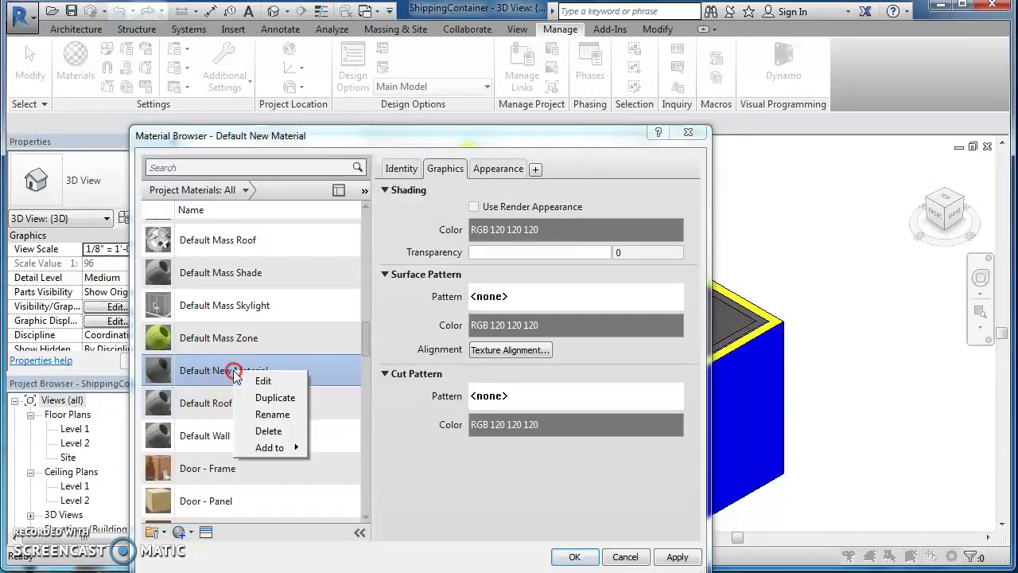
pyautogui.click(278, 414)
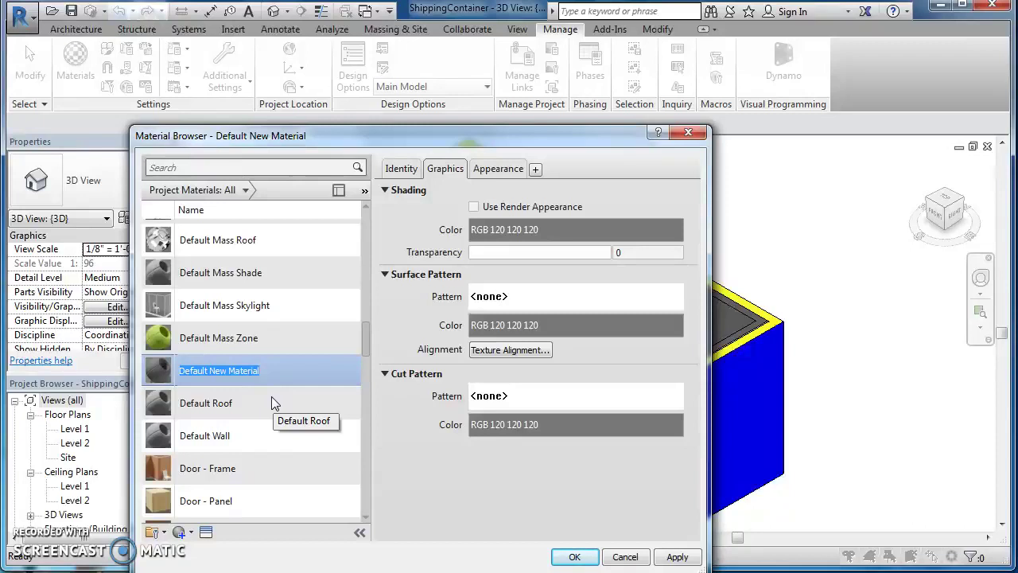
pyautogui.write('Green Paint')
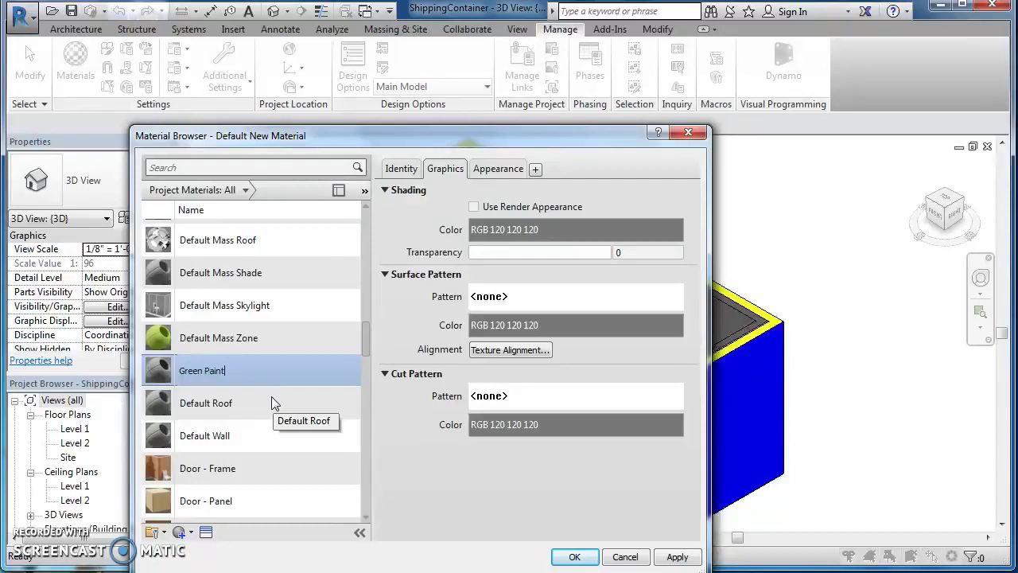
pyautogui.click(444, 195)
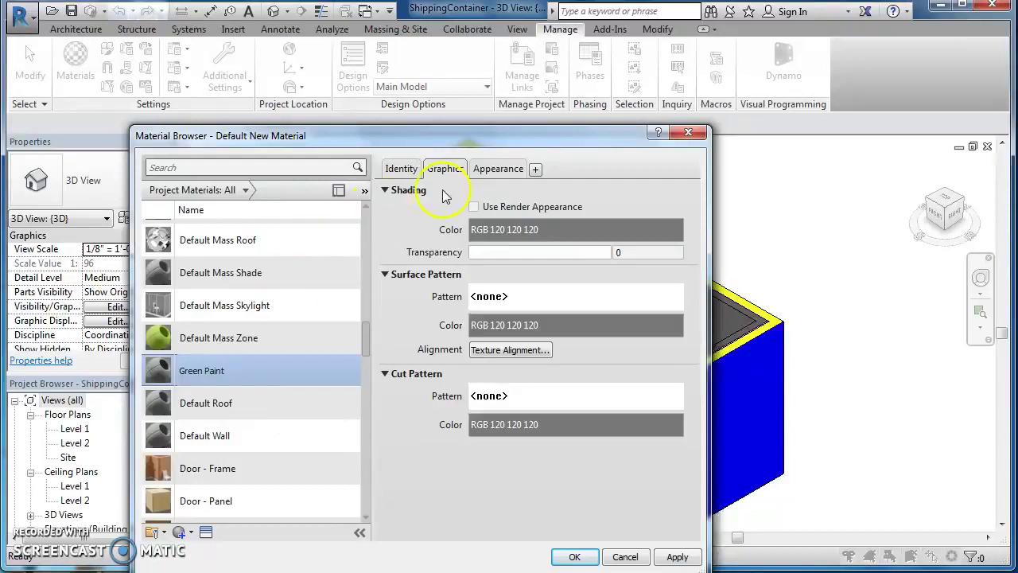
# Make the shading of the Green Paint material use its render appearance.
pyautogui.click(487, 176)
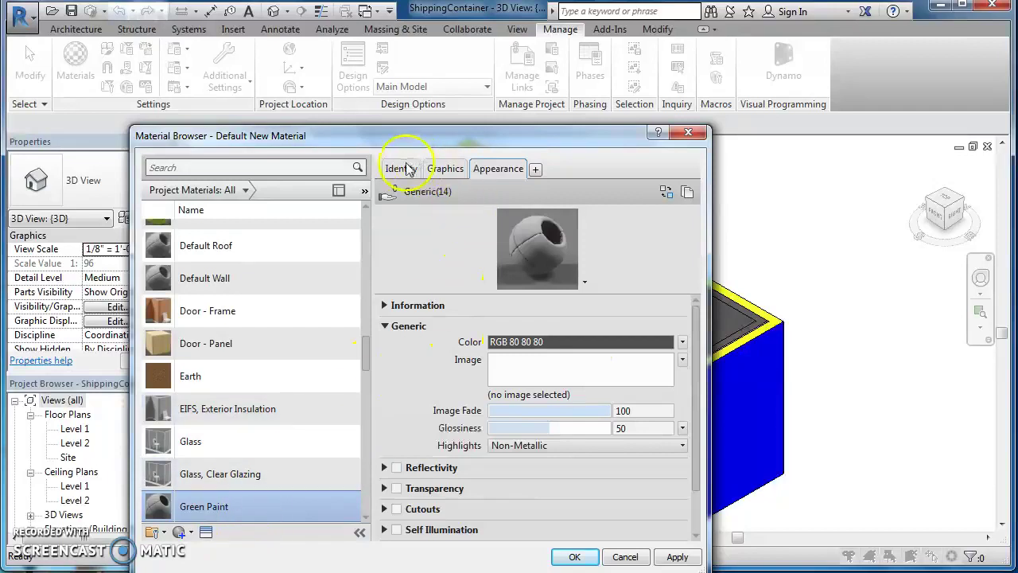
pyautogui.click(445, 169)
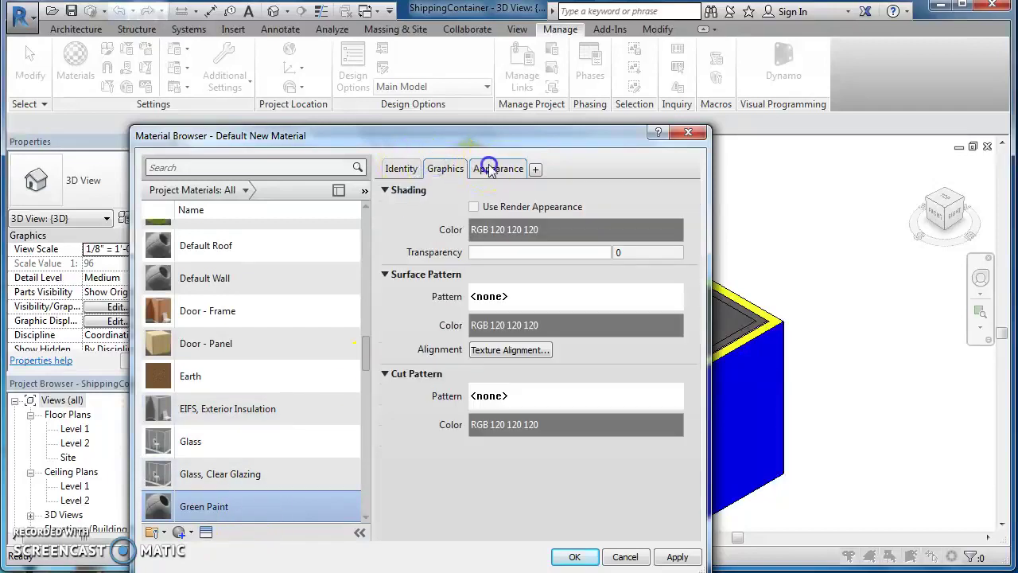
pyautogui.click(490, 169)
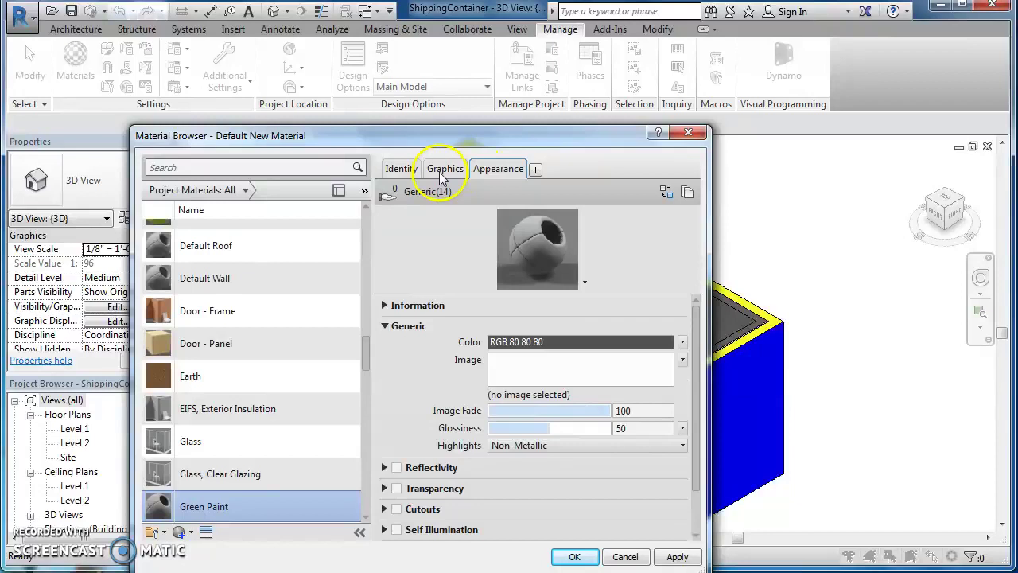
pyautogui.click(443, 171)
pyautogui.click(475, 206)
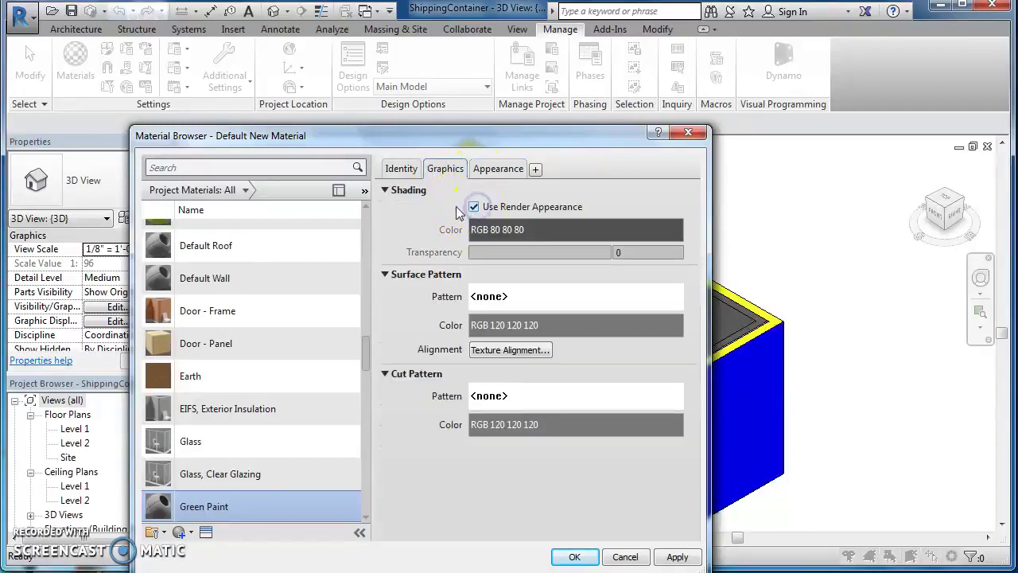
# Set the Green Paint appearance color to basic green, RGB 0 128 0, and accept the material changes.
pyautogui.click(491, 170)
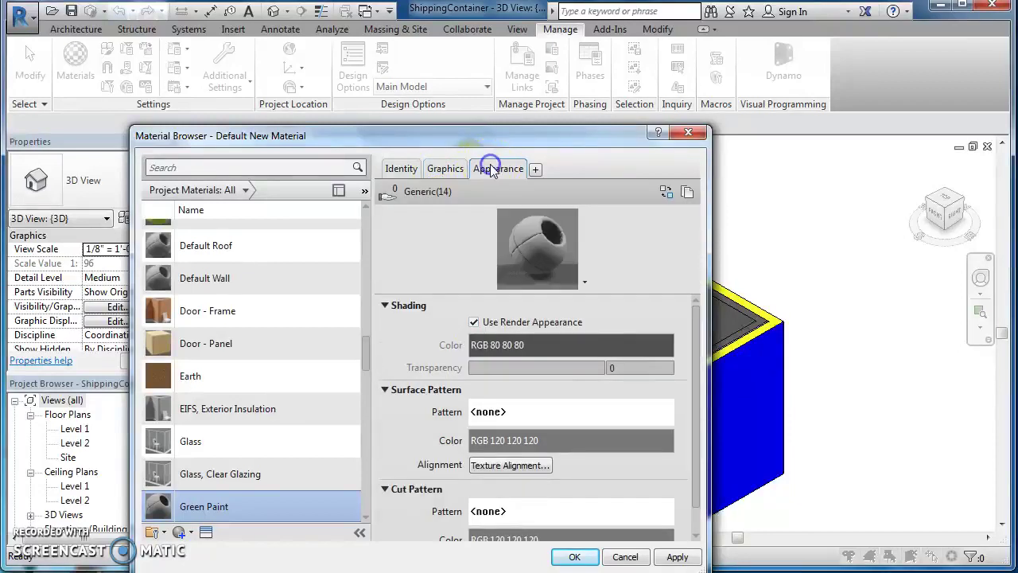
pyautogui.click(563, 343)
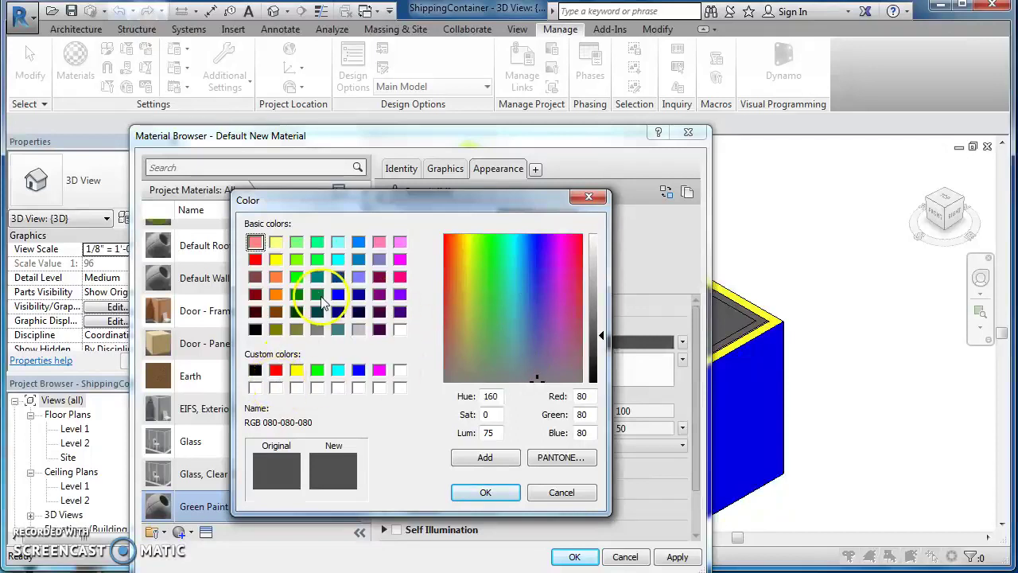
pyautogui.click(296, 293)
pyautogui.click(468, 492)
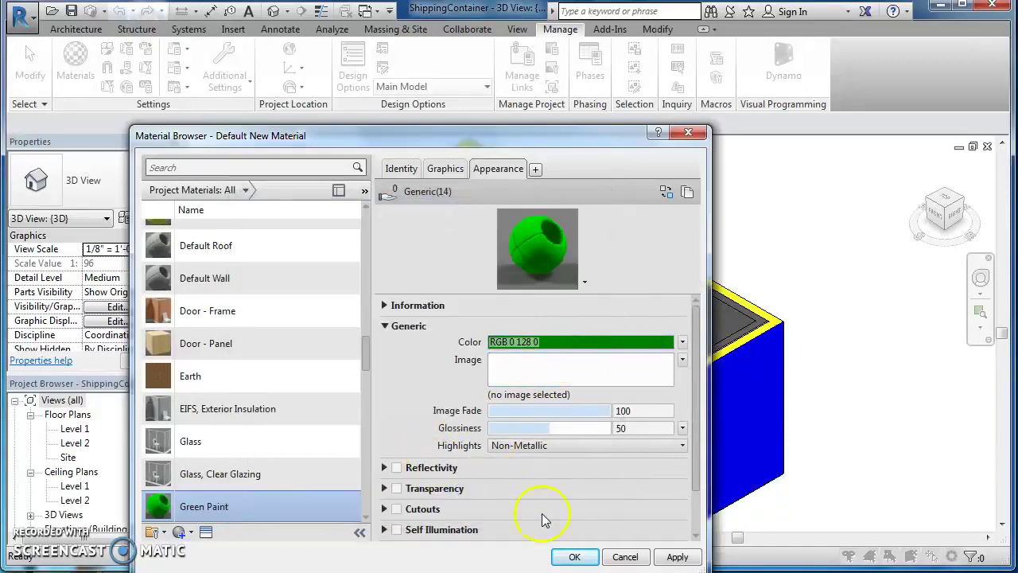
pyautogui.click(574, 557)
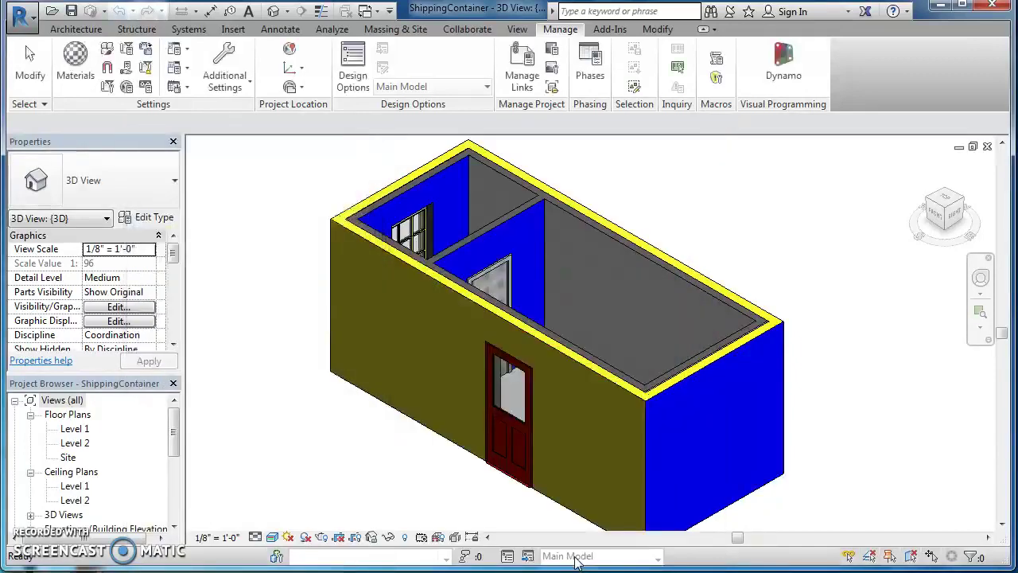
# Create another new project material and rename it Gray Wall Paint.
pyautogui.click(75, 54)
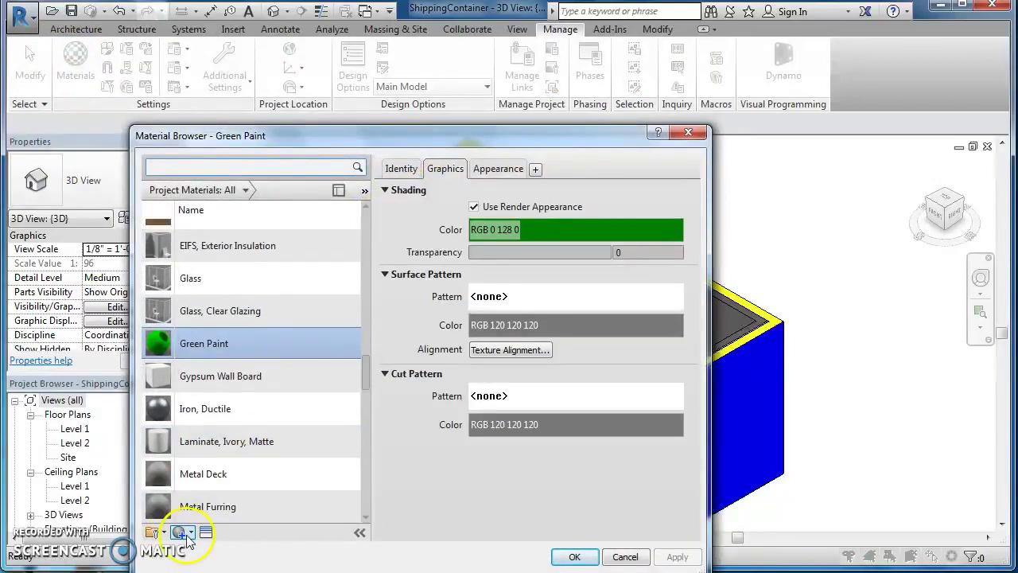
pyautogui.click(190, 534)
pyautogui.click(203, 549)
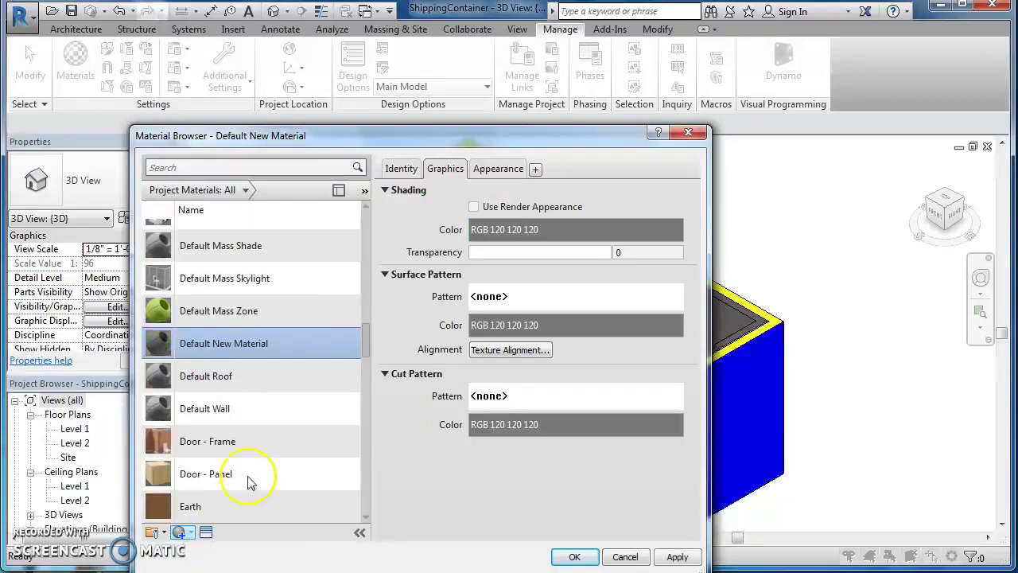
pyautogui.rightClick(251, 347)
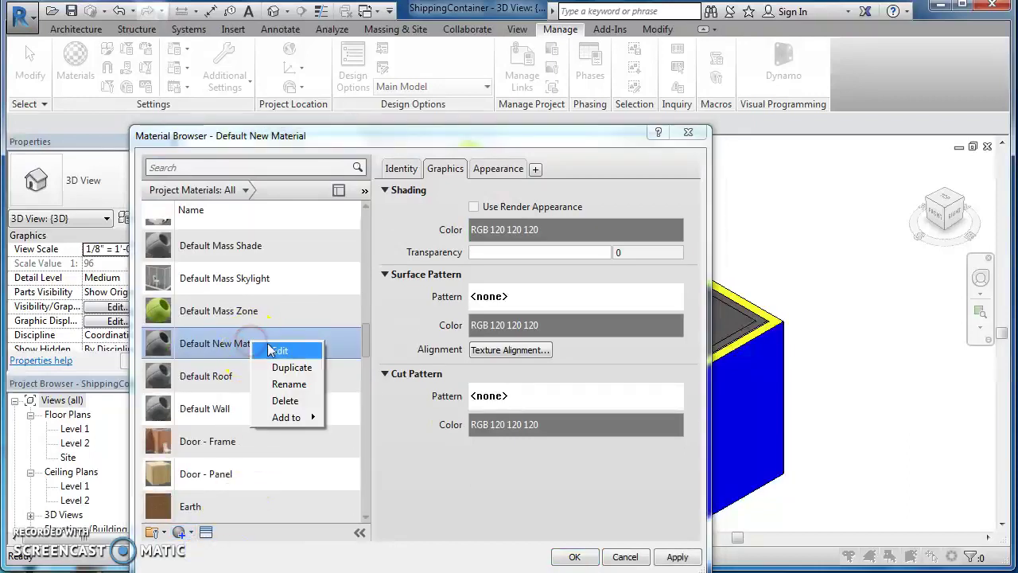
pyautogui.click(288, 384)
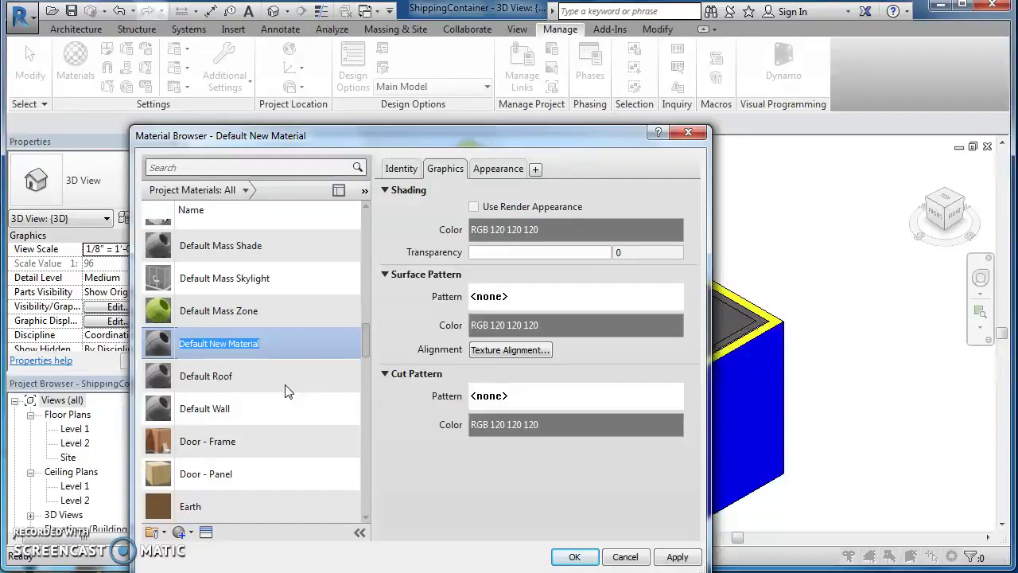
pyautogui.rightClick(253, 342)
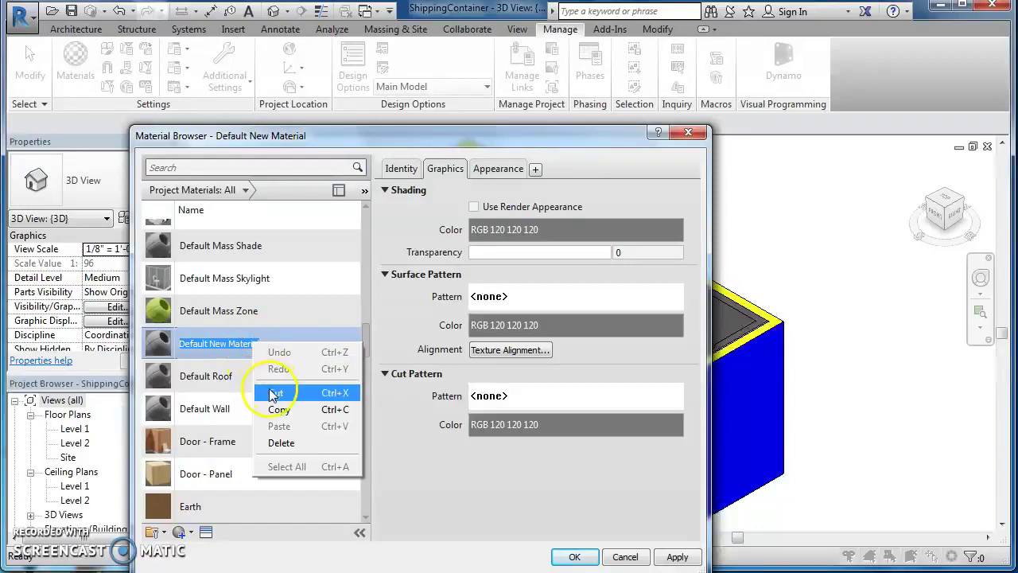
pyautogui.click(255, 409)
pyautogui.click(239, 343)
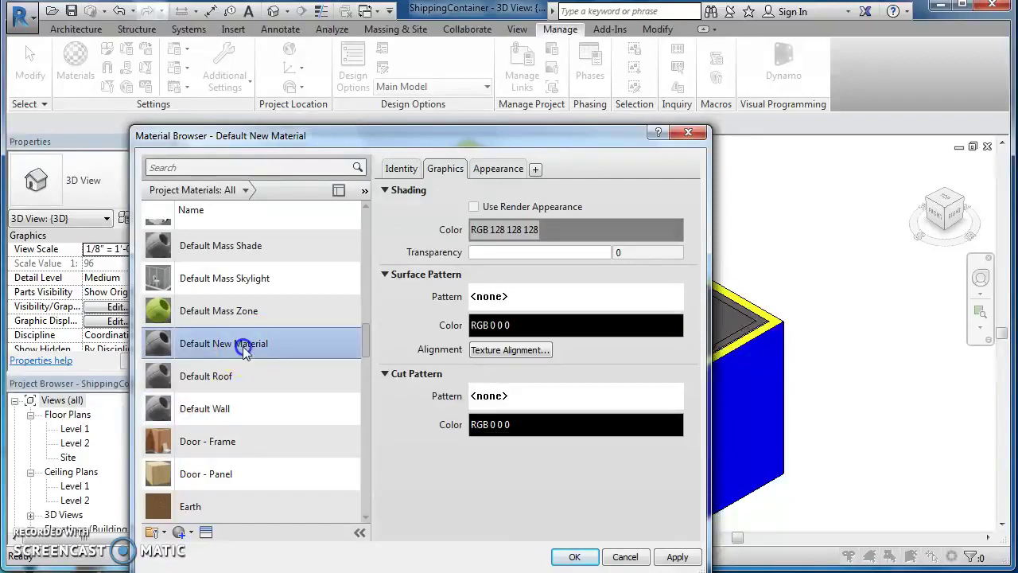
pyautogui.rightClick(243, 347)
pyautogui.click(278, 392)
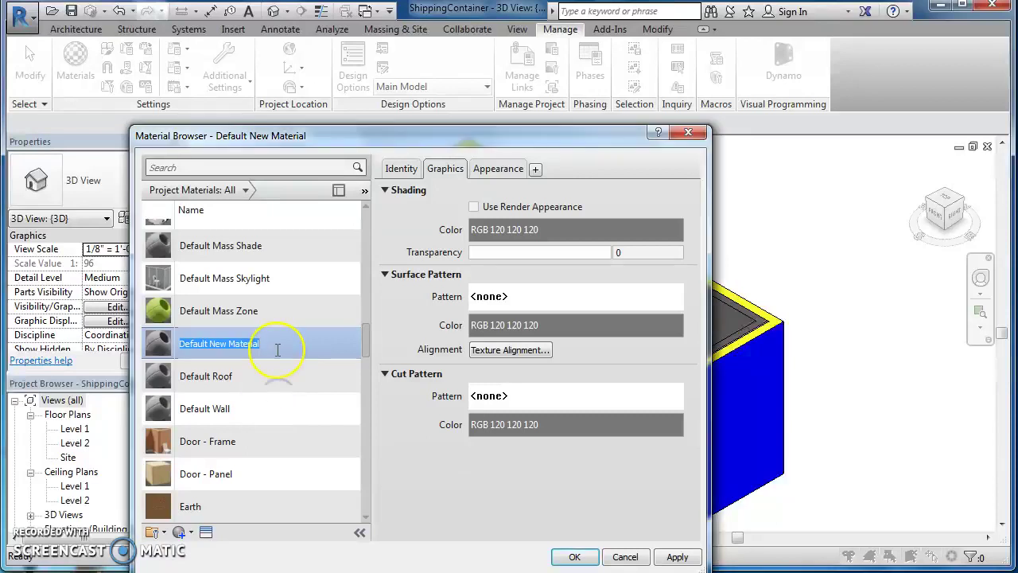
pyautogui.write('Gray Wall Paint')
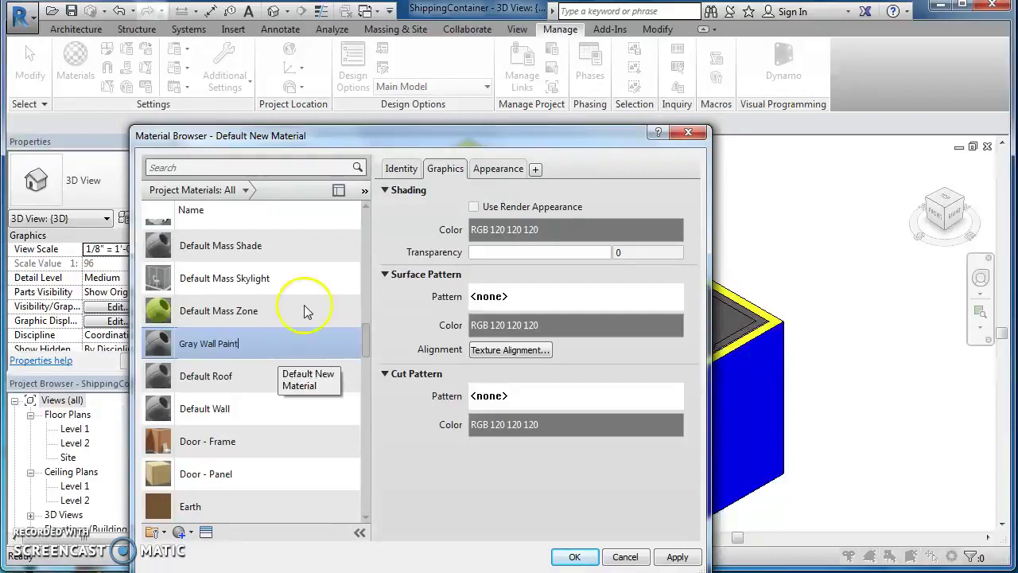
pyautogui.click(445, 229)
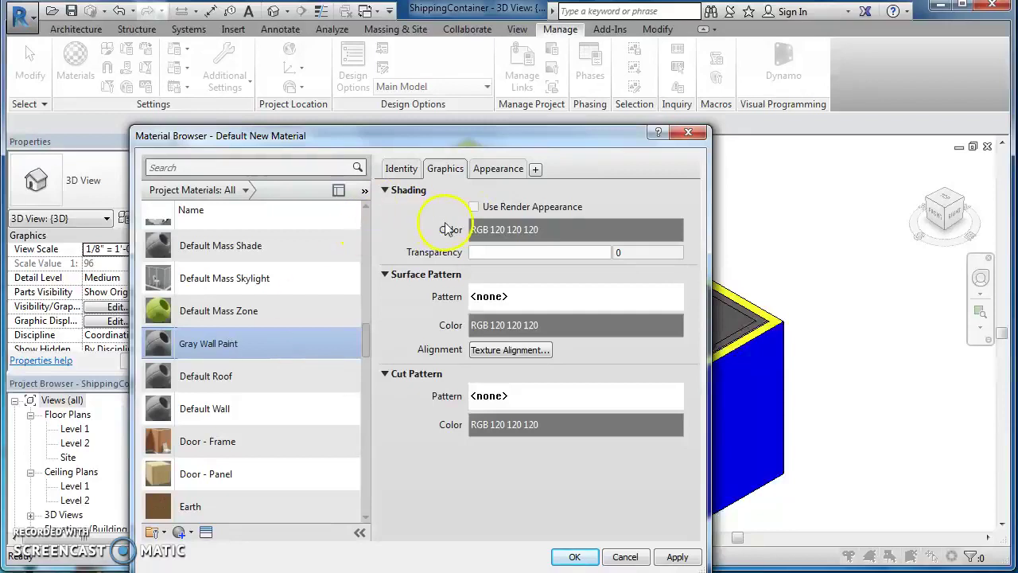
# Make Gray Wall Paint shade with its render appearance and set its appearance color to light gray, RGB 192 192 192.
pyautogui.click(474, 209)
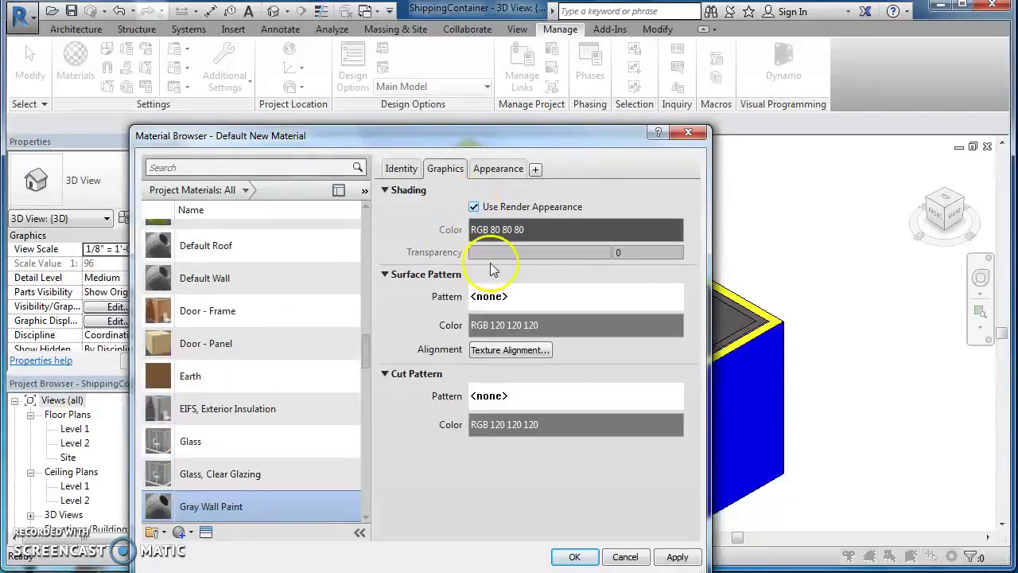
pyautogui.click(510, 170)
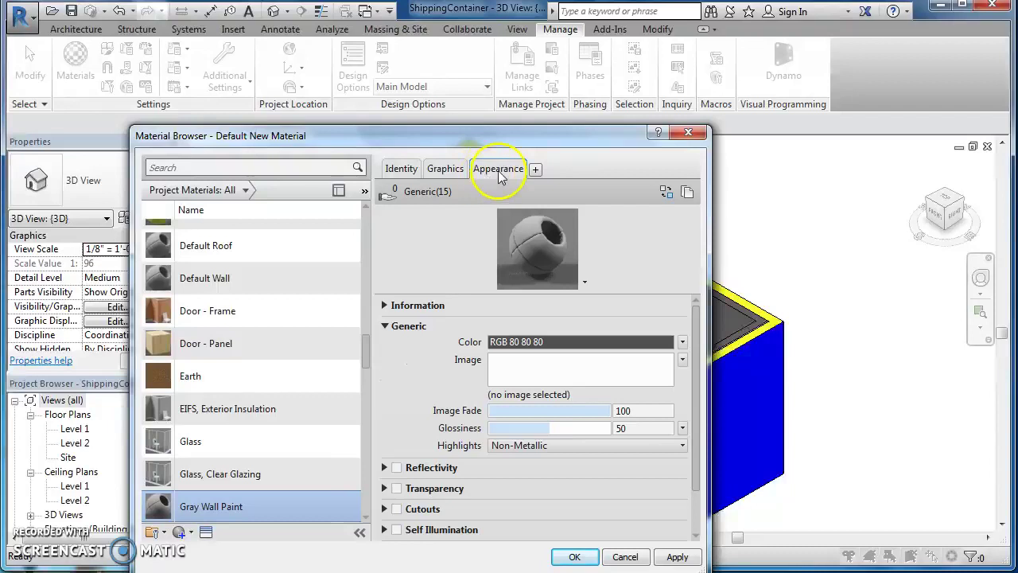
pyautogui.click(579, 342)
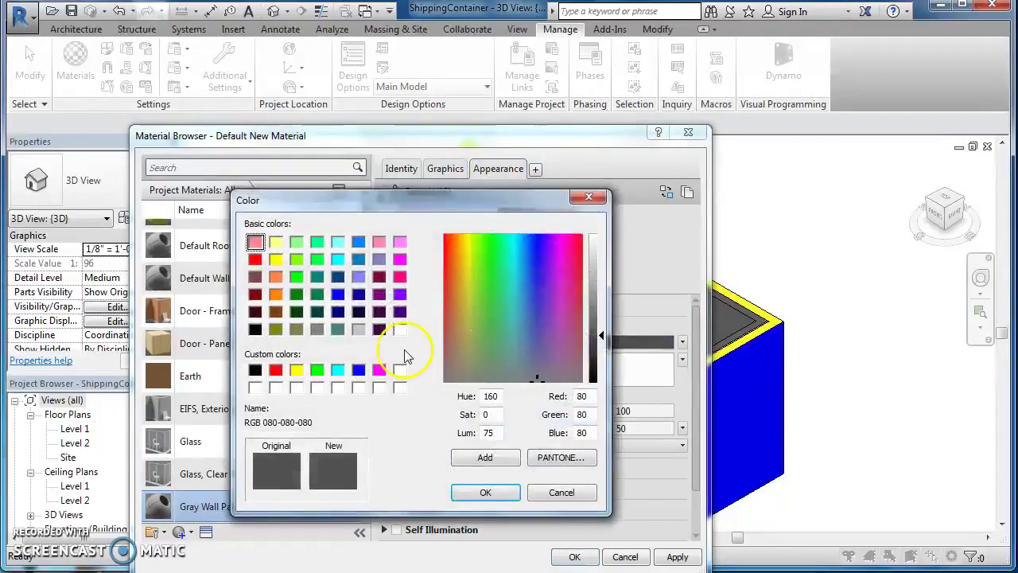
pyautogui.click(317, 330)
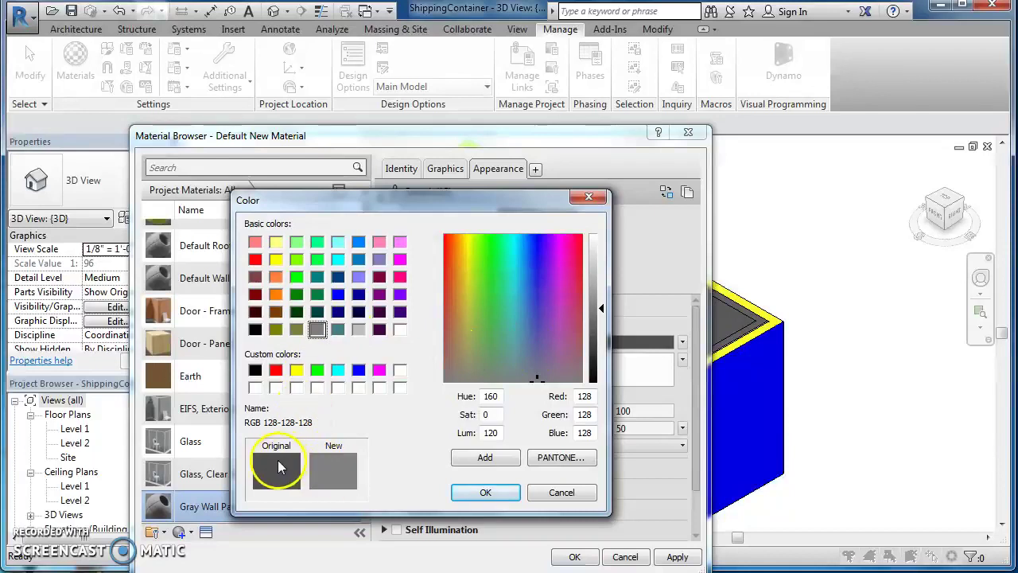
pyautogui.click(358, 329)
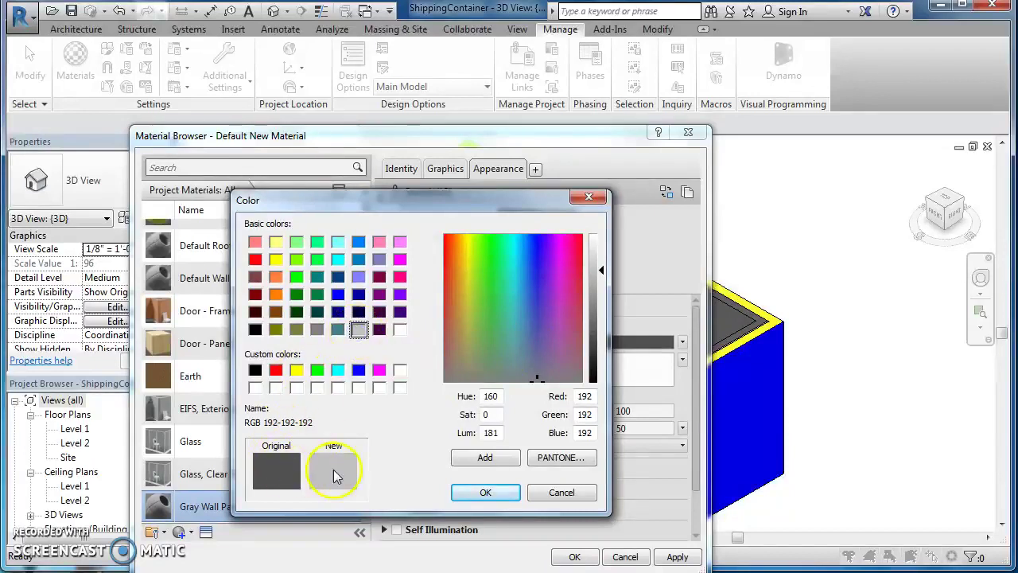
pyautogui.click(480, 492)
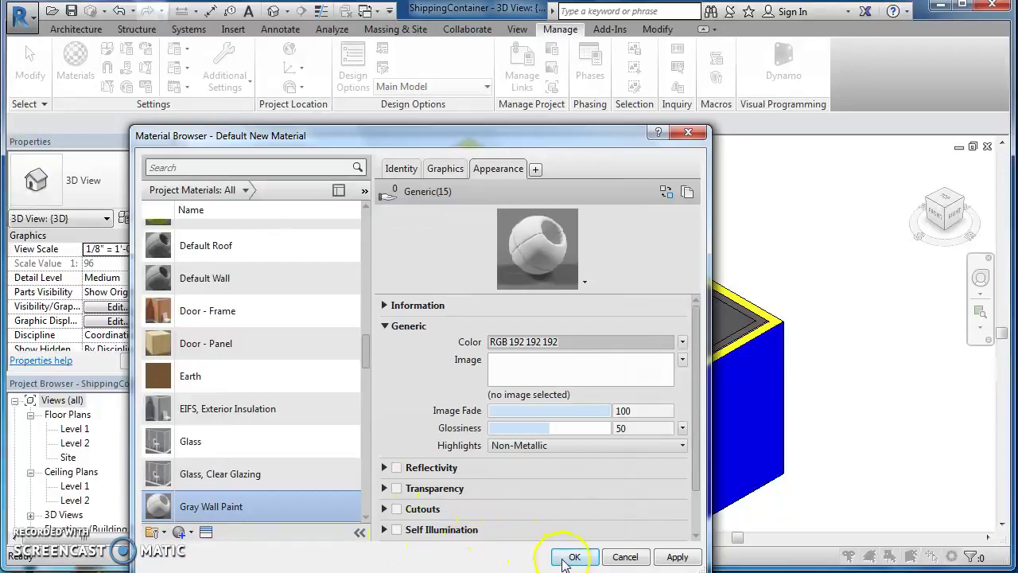
pyautogui.click(573, 557)
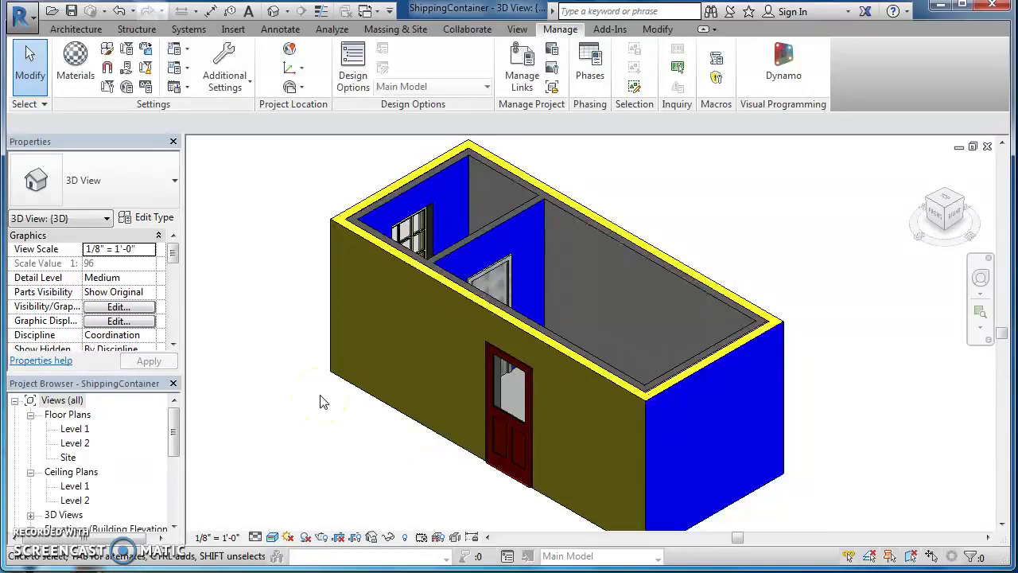
# Paint the exterior face of the long wall containing the door with the Green Paint material.
pyautogui.click(73, 32)
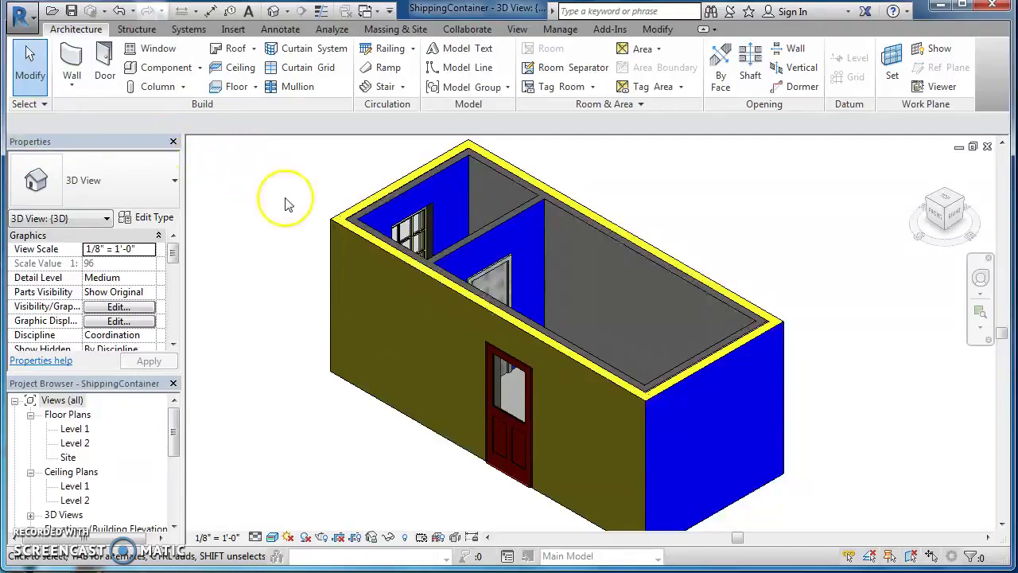
pyautogui.click(272, 222)
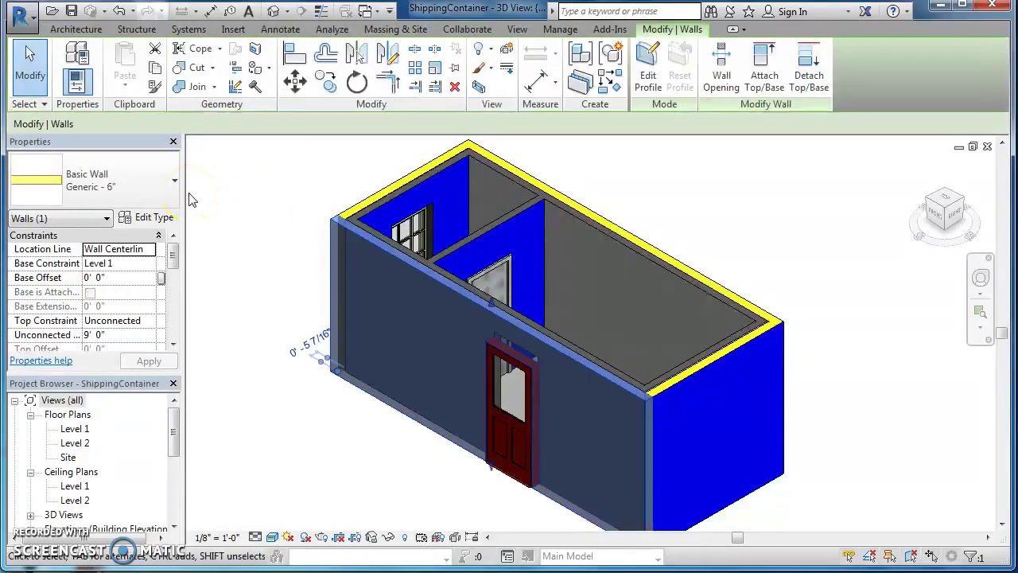
pyautogui.click(649, 66)
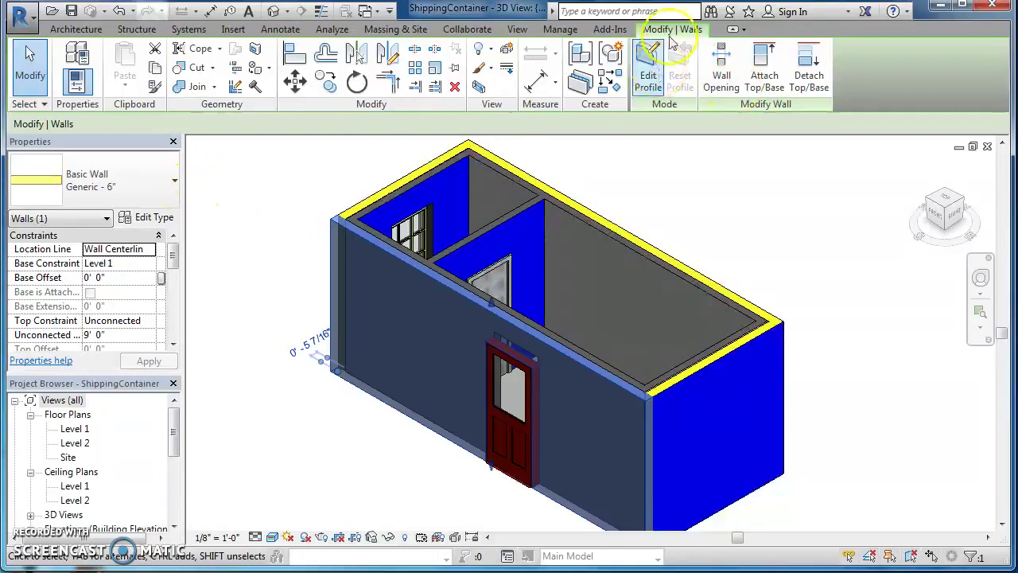
pyautogui.click(260, 80)
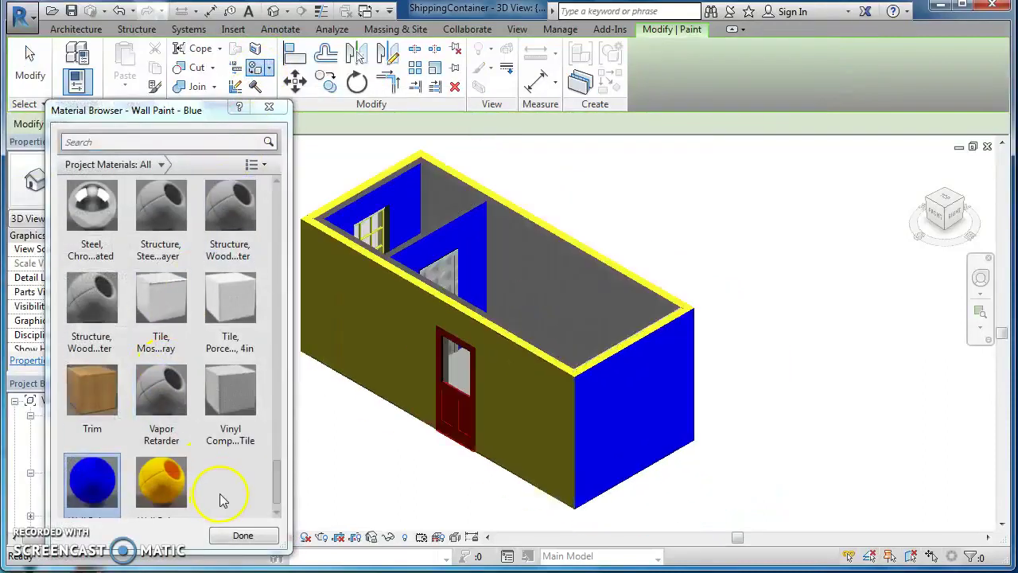
pyautogui.scroll(-1, 275, 477)
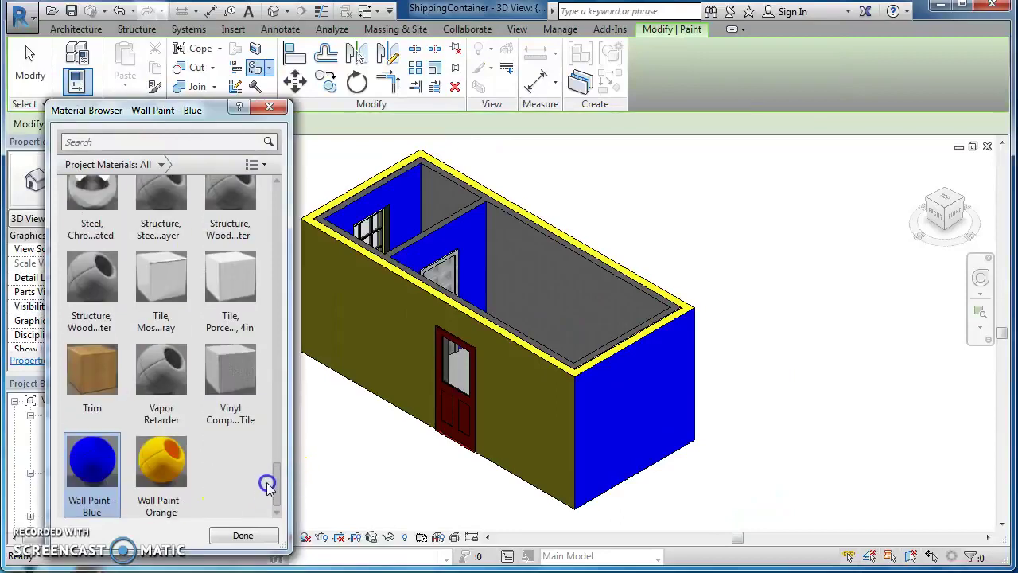
pyautogui.moveTo(265, 492); pyautogui.dragTo(269, 345)
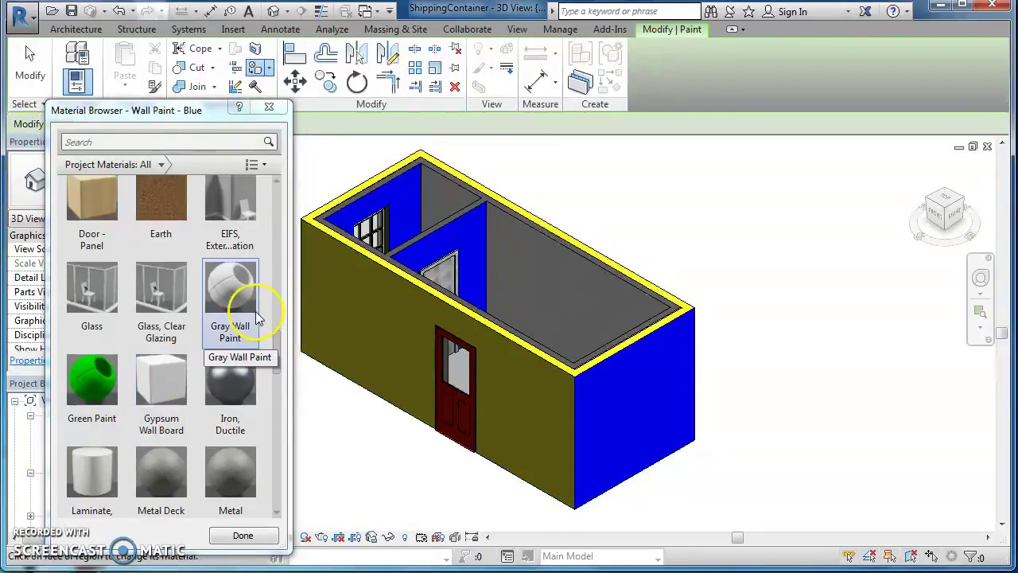
pyautogui.click(106, 385)
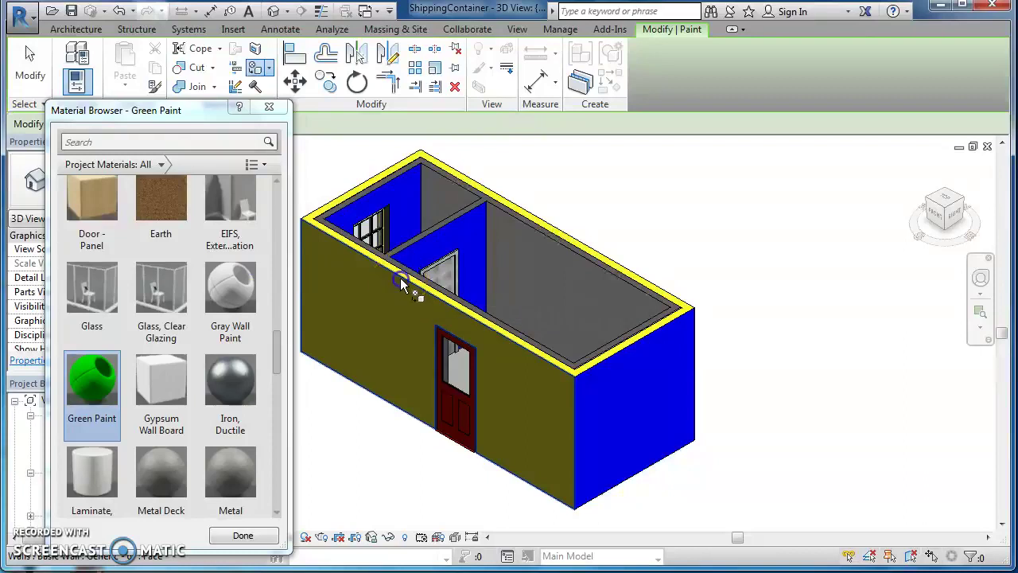
pyautogui.click(400, 278)
pyautogui.scroll(-1, 226, 510)
pyautogui.click(241, 534)
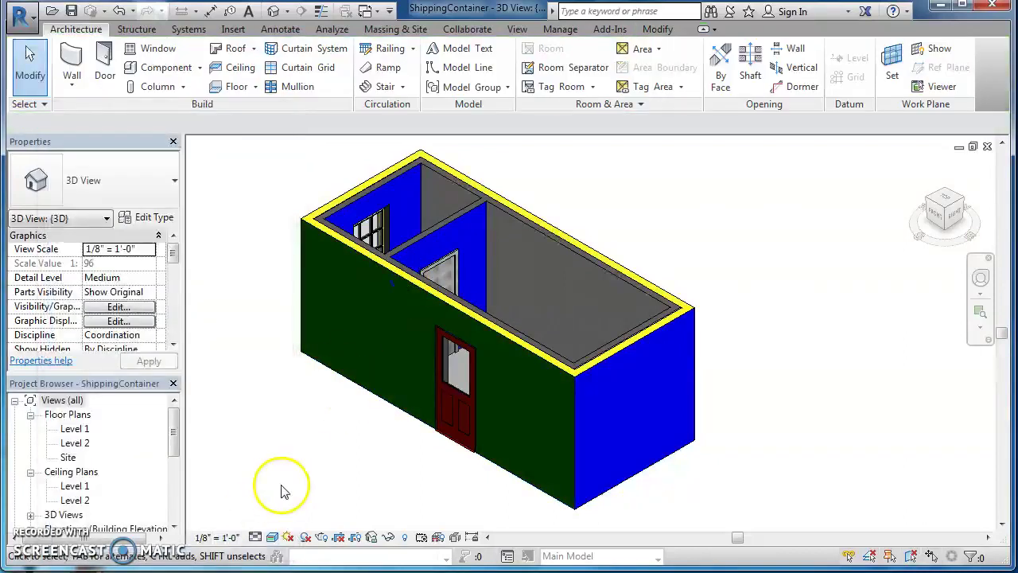
# Try to paint the exterior door with the Gray Wall Paint material.
pyautogui.scroll(6, 380, 416)
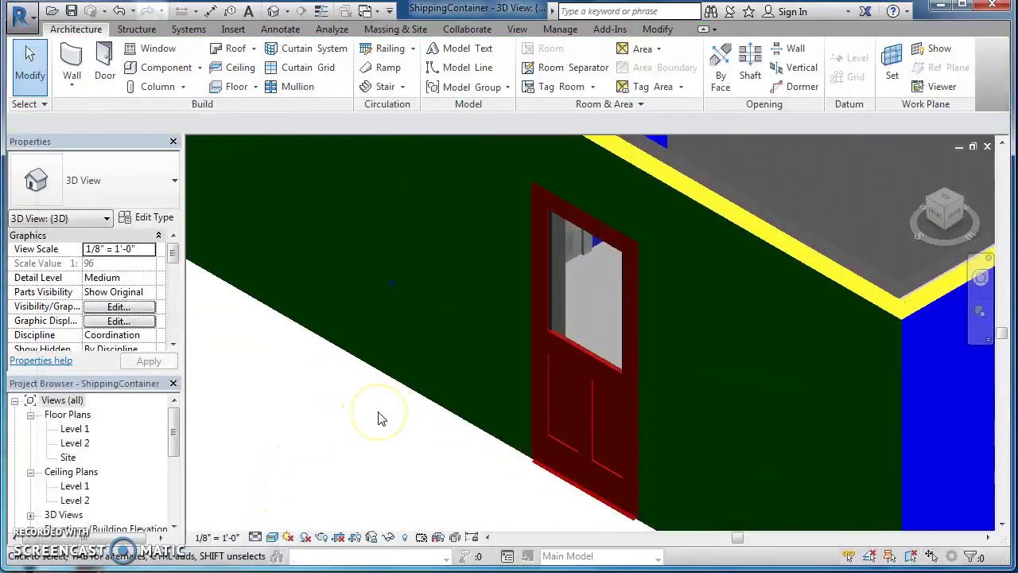
pyautogui.scroll(-6, 380, 416)
pyautogui.scroll(4, 379, 416)
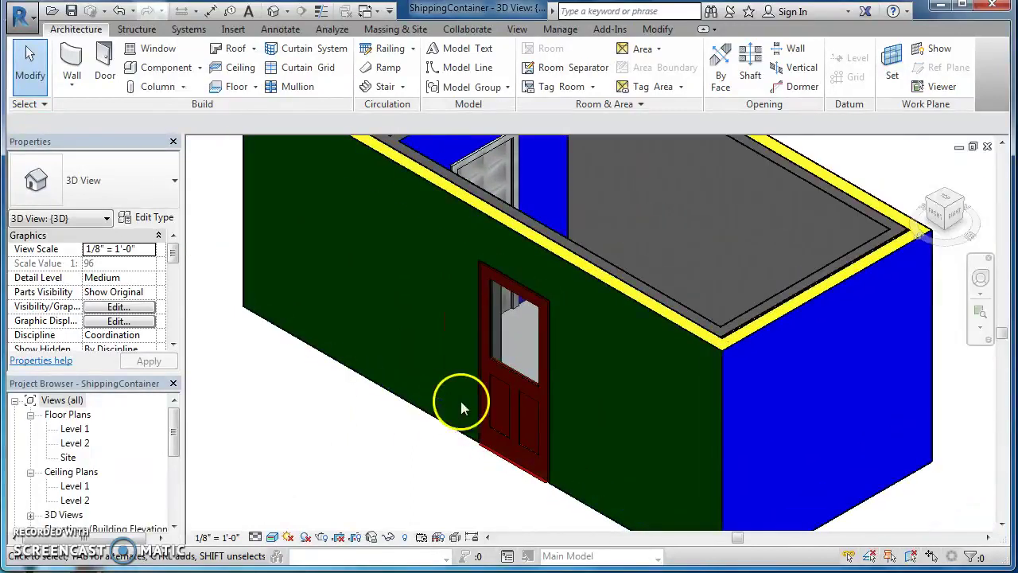
pyautogui.click(487, 402)
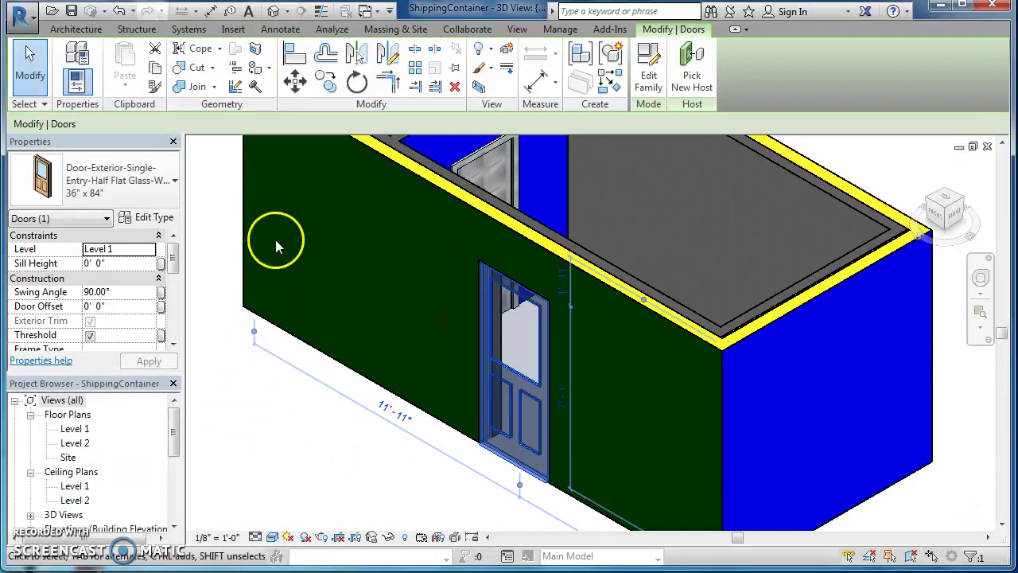
pyautogui.click(255, 67)
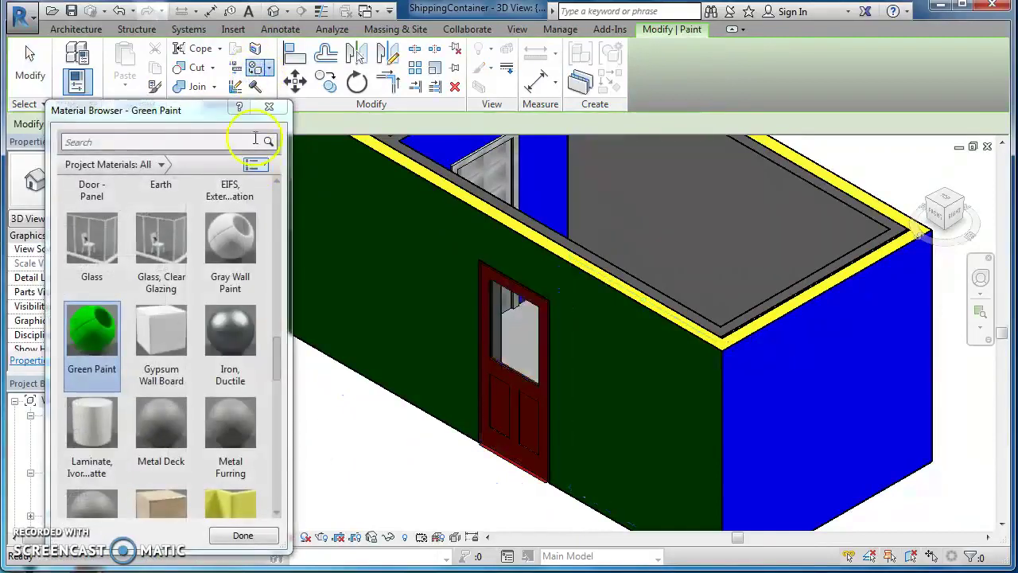
pyautogui.scroll(1, 278, 353)
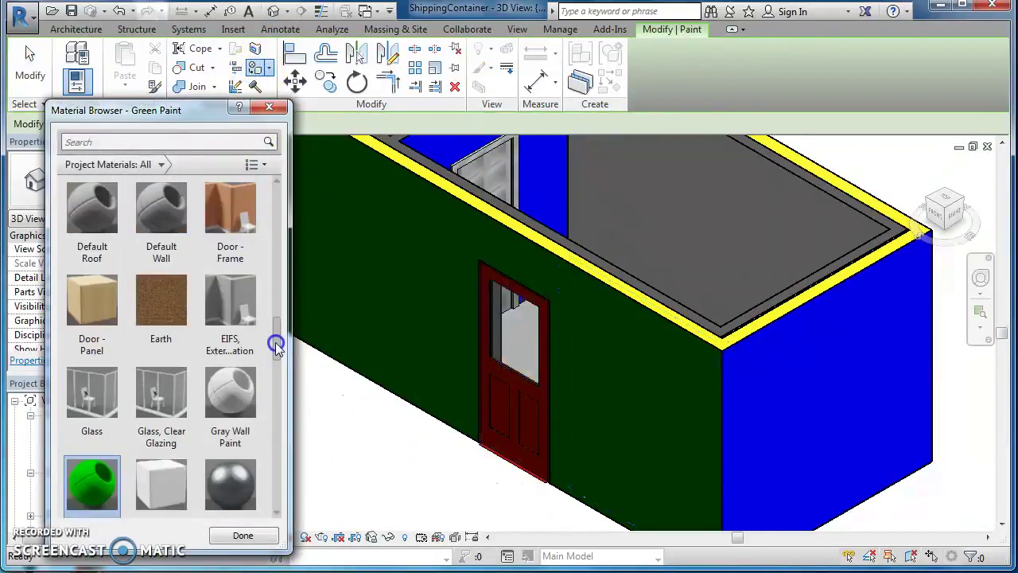
pyautogui.click(250, 388)
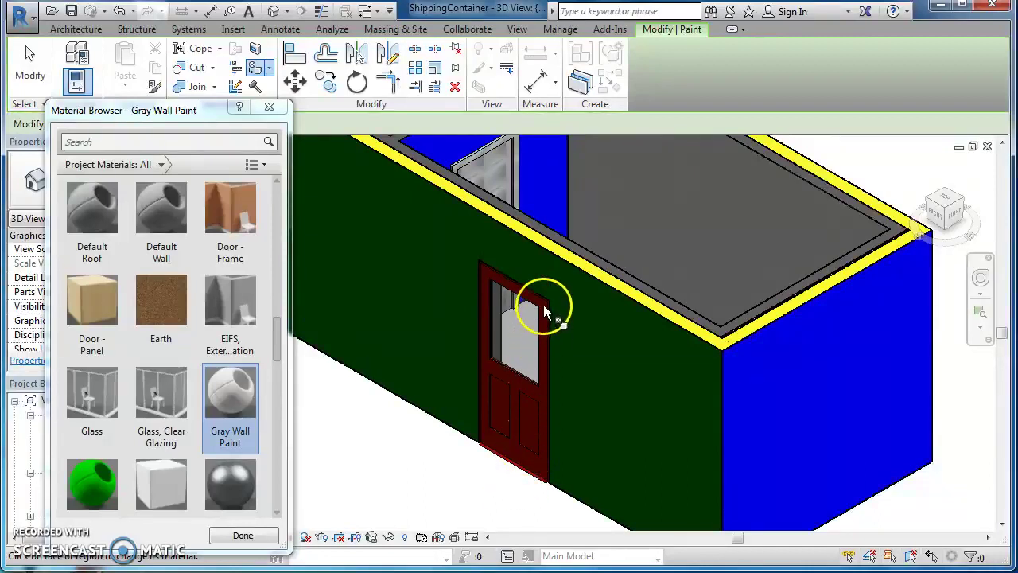
pyautogui.click(253, 535)
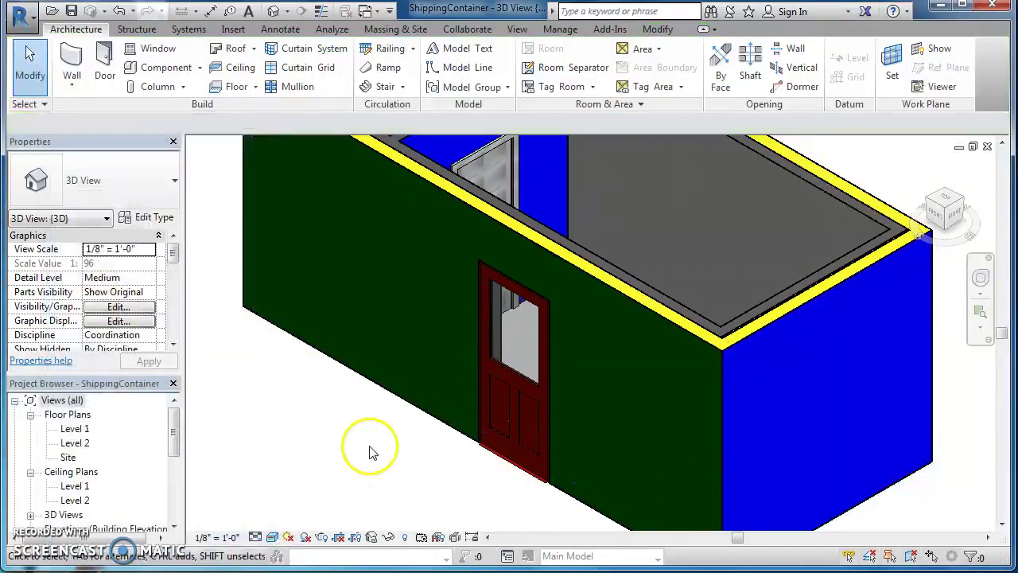
# Change the exterior door type's Panel Material to Gray Wall Paint and apply the type change.
pyautogui.scroll(-3, 380, 443)
pyautogui.scroll(3, 497, 411)
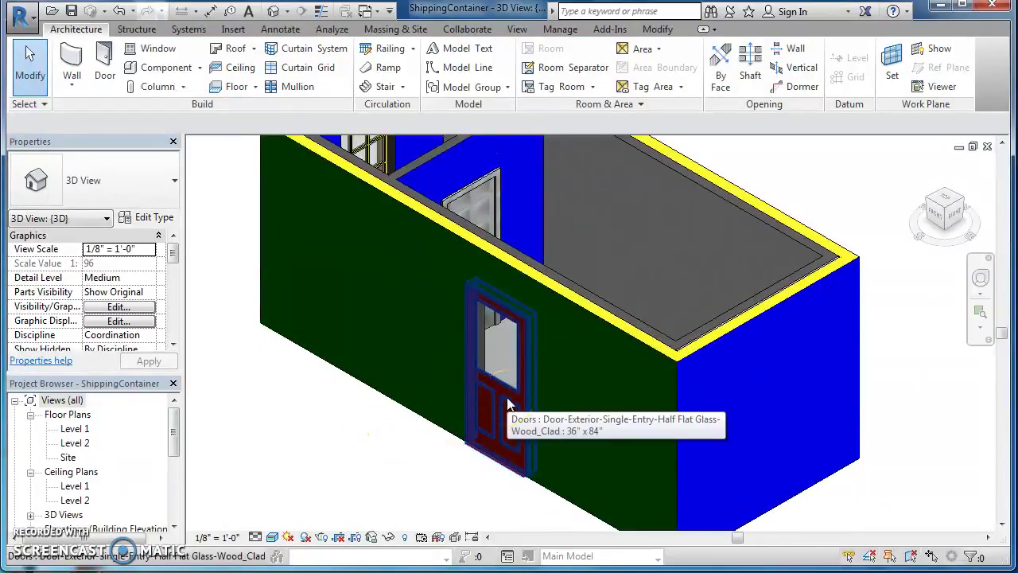
pyautogui.click(378, 453)
pyautogui.scroll(-3, 377, 453)
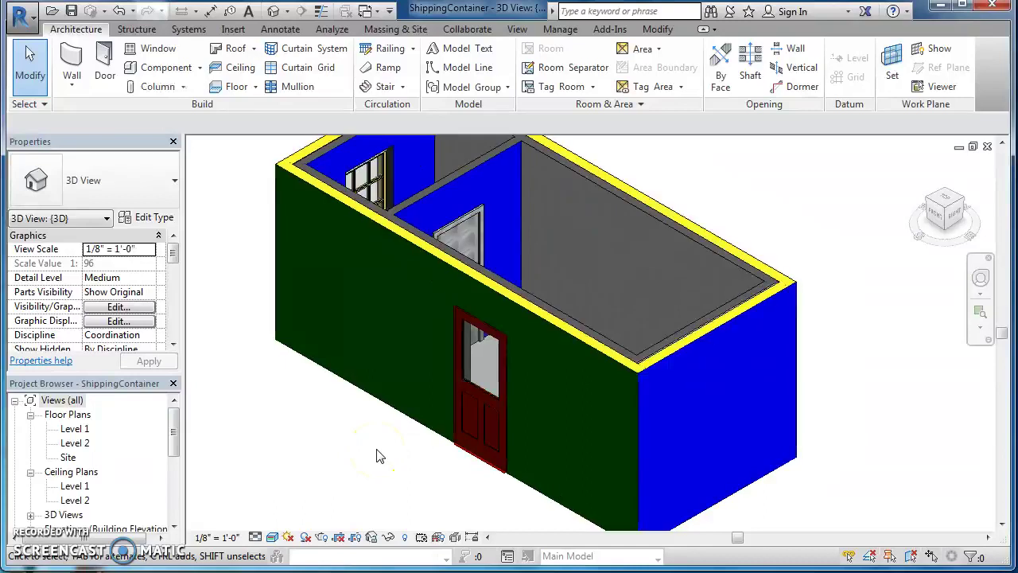
pyautogui.click(440, 343)
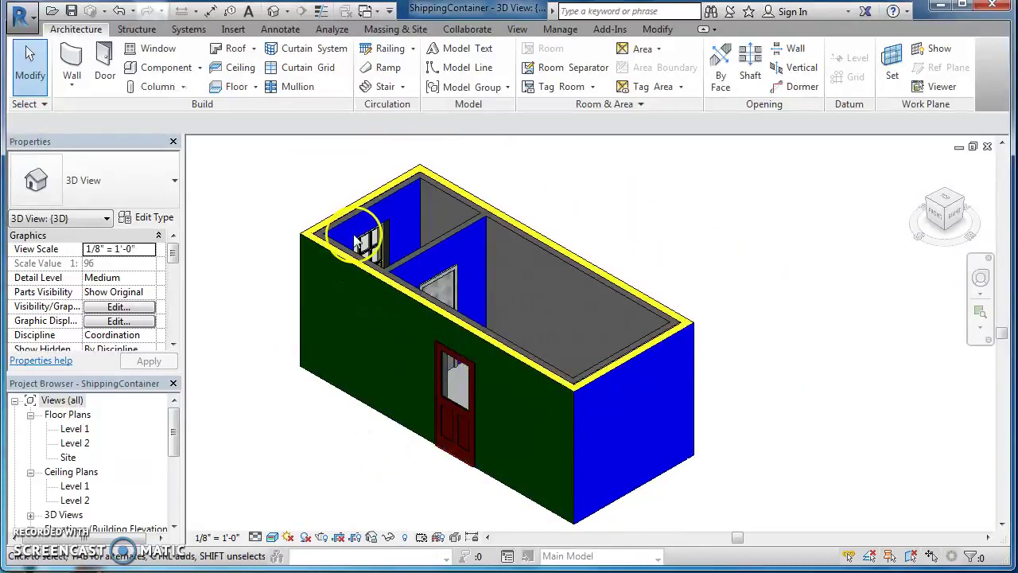
pyautogui.click(446, 414)
pyautogui.click(154, 218)
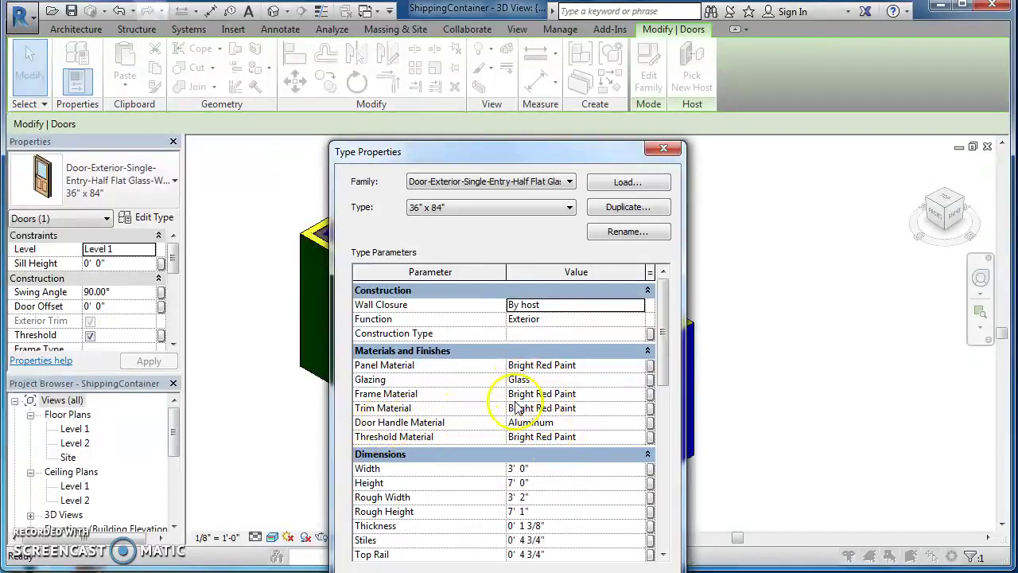
pyautogui.click(602, 365)
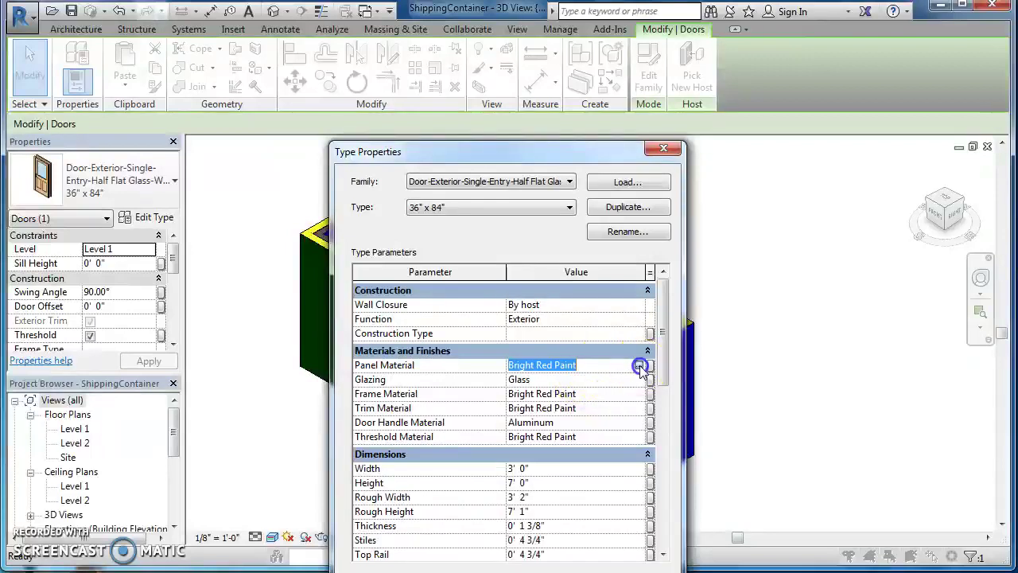
pyautogui.click(640, 365)
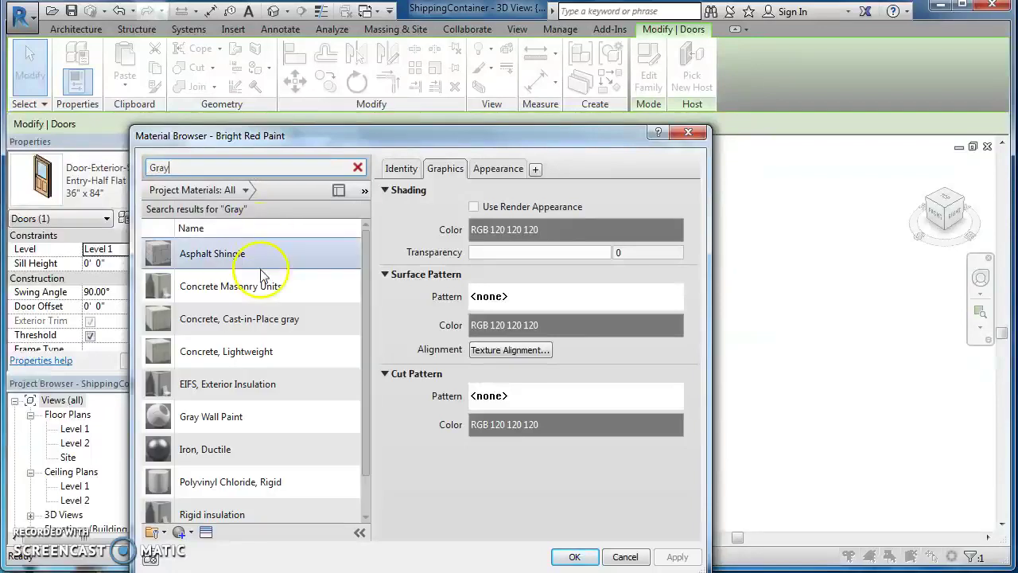
pyautogui.click(230, 418)
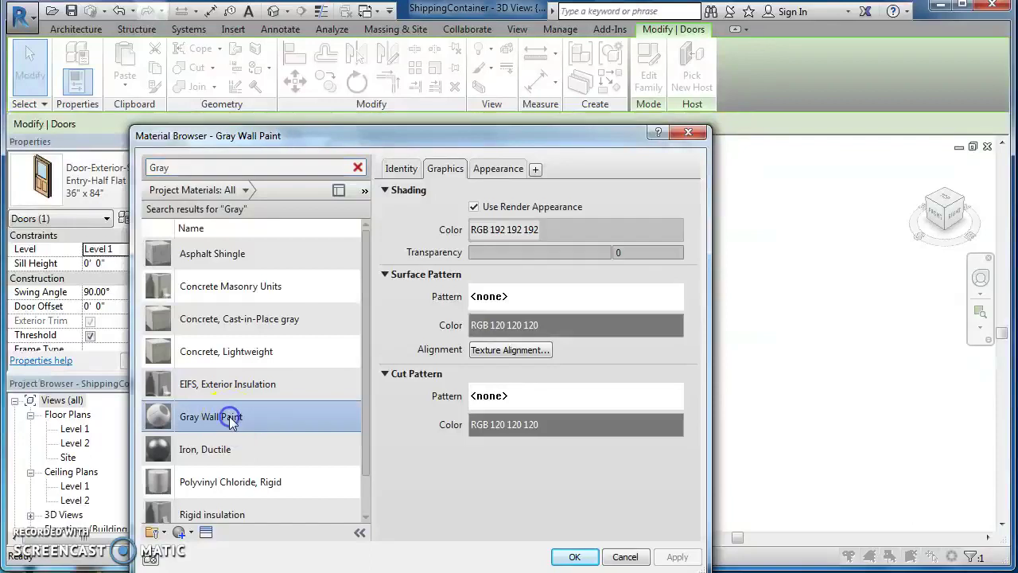
pyautogui.click(571, 557)
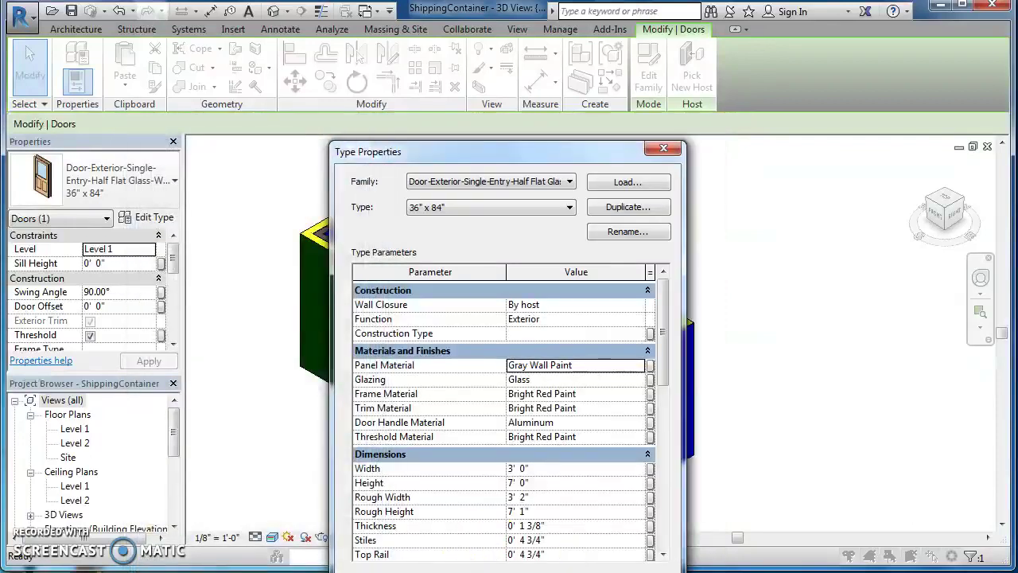
pyautogui.press('Return')
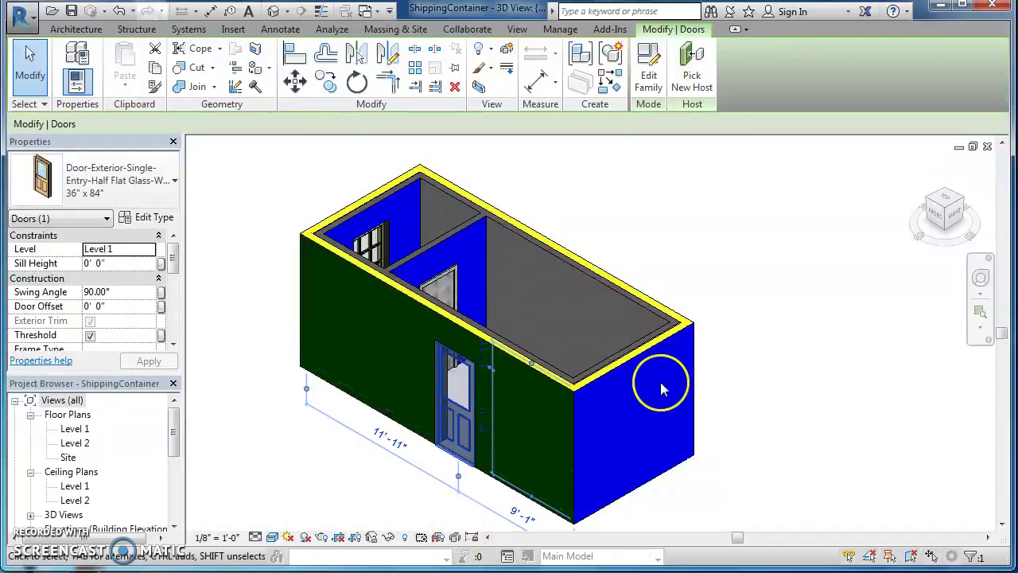
pyautogui.click(806, 332)
# Paint the inner face of the long interior wall opposite the door with Wall Paint - Orange.
pyautogui.scroll(5, 459, 428)
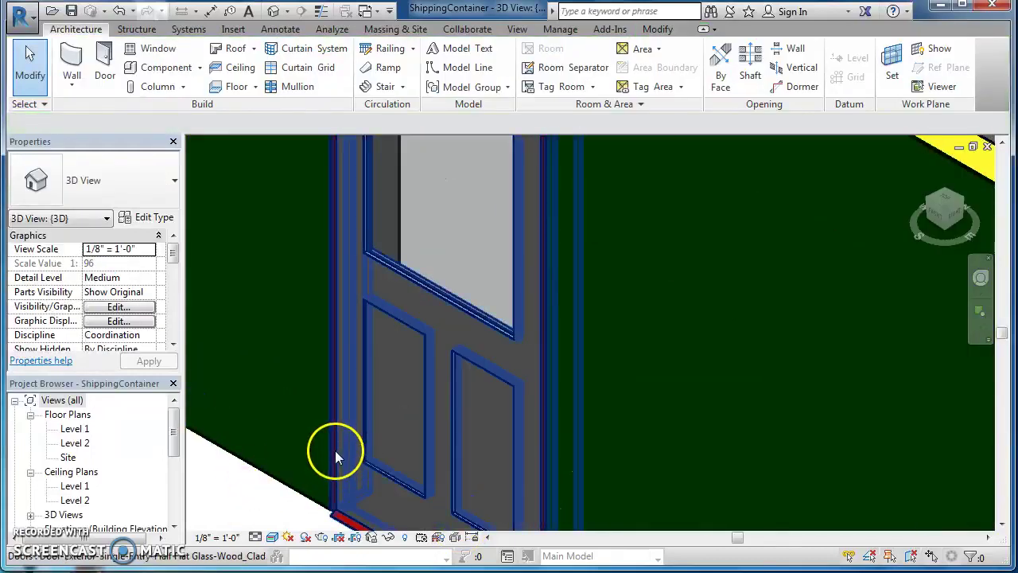
pyautogui.scroll(-5, 346, 499)
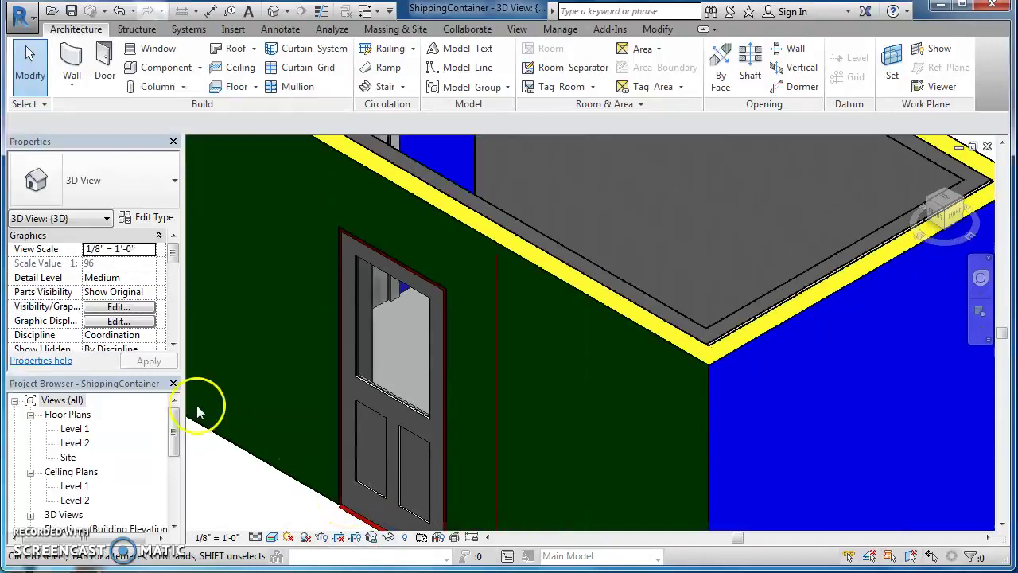
pyautogui.scroll(-3, 258, 386)
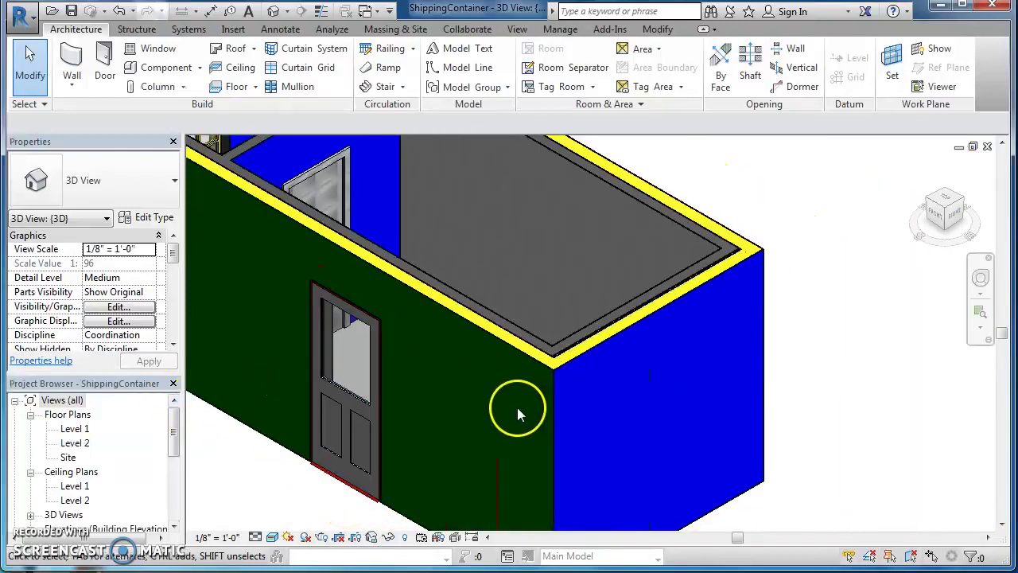
pyautogui.scroll(4, 587, 359)
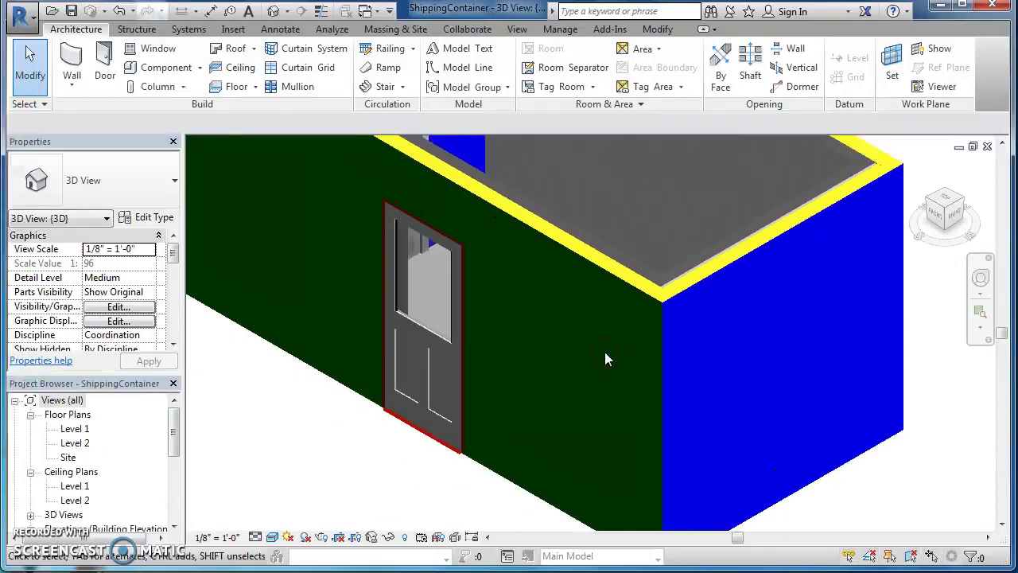
pyautogui.scroll(-4, 605, 351)
pyautogui.scroll(-1, 822, 325)
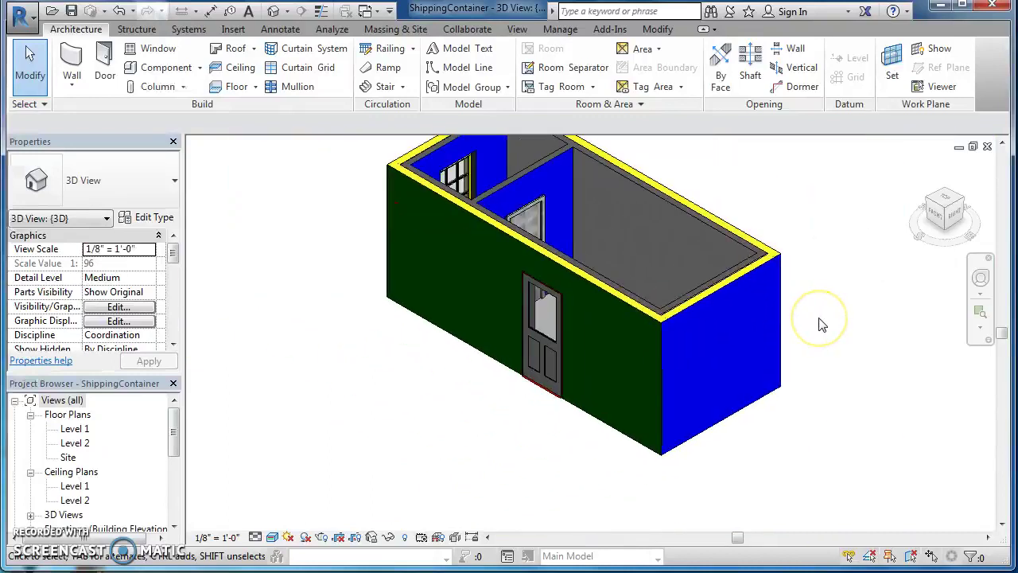
pyautogui.moveTo(853, 284); pyautogui.dragTo(858, 371, button='middle')
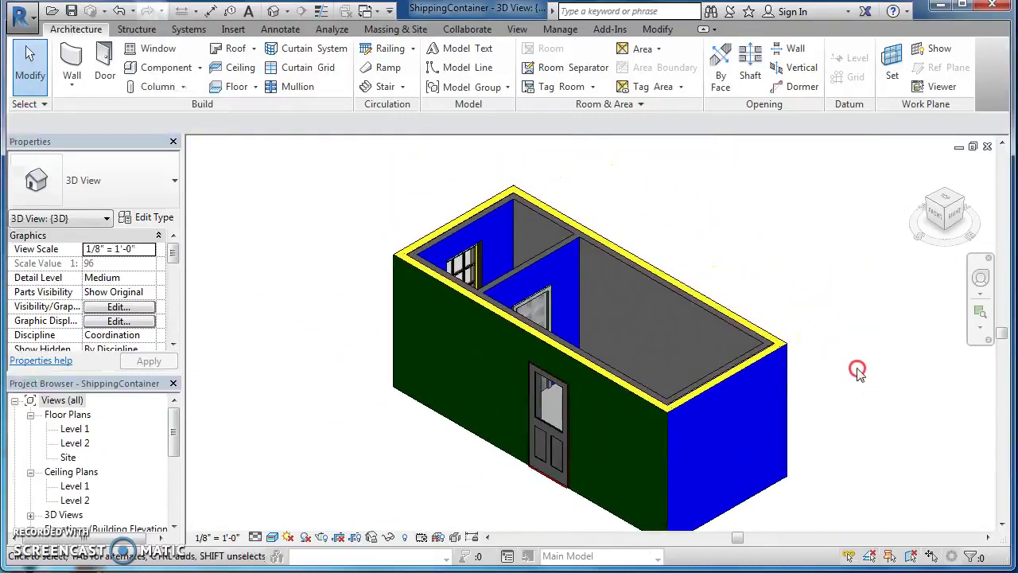
pyautogui.click(705, 315)
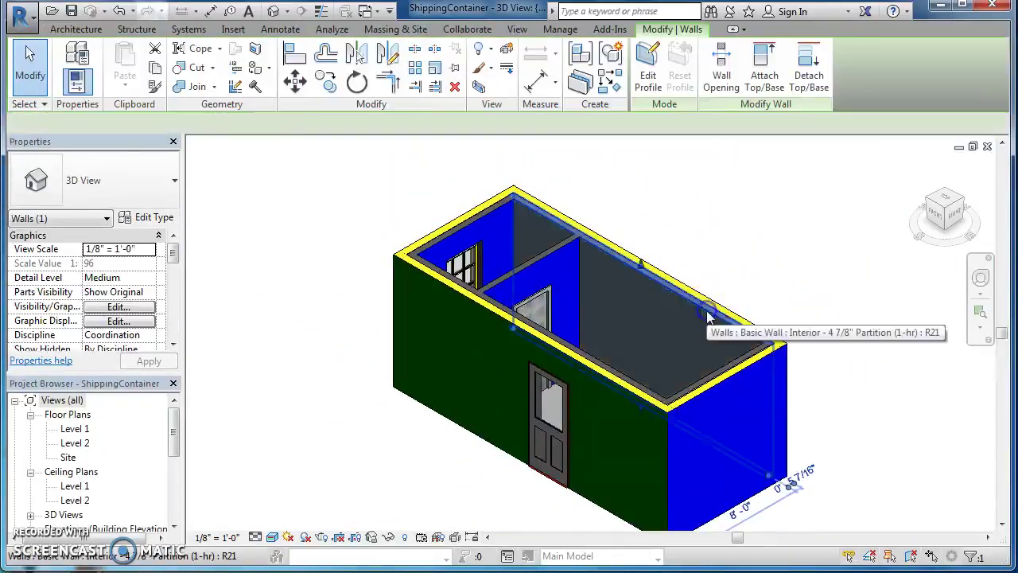
pyautogui.click(257, 70)
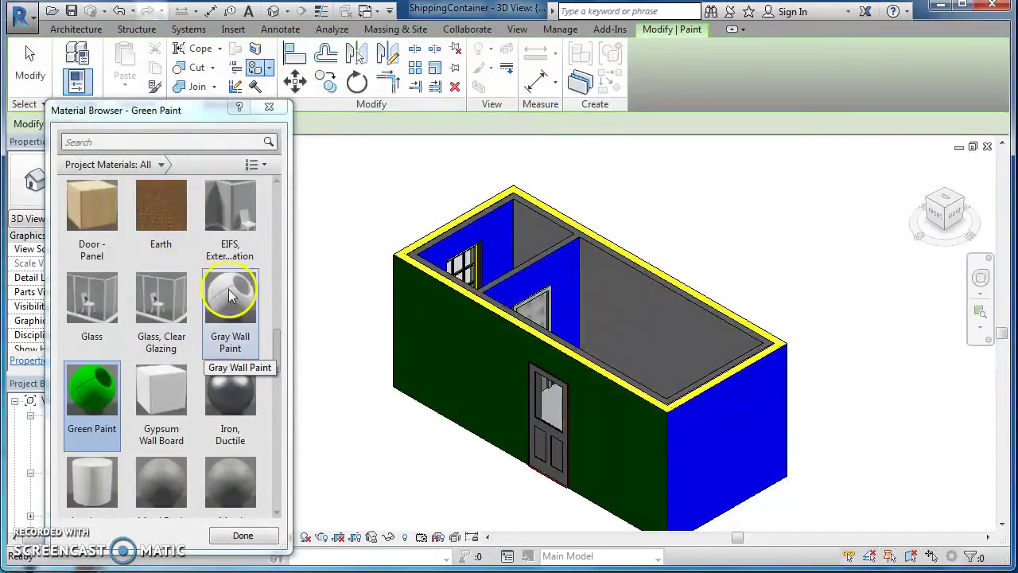
pyautogui.moveTo(279, 361); pyautogui.dragTo(276, 500)
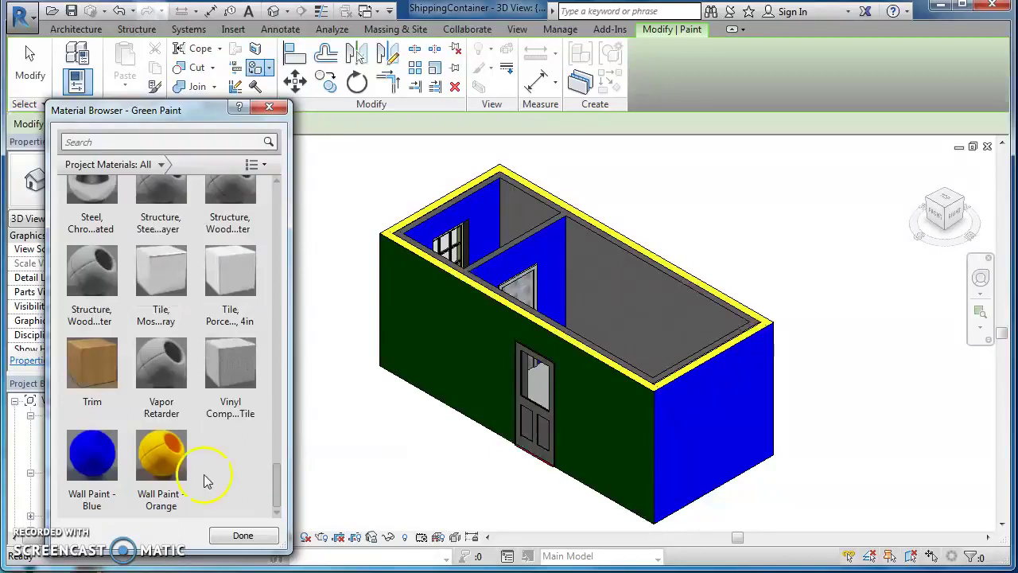
pyautogui.click(179, 466)
pyautogui.click(640, 270)
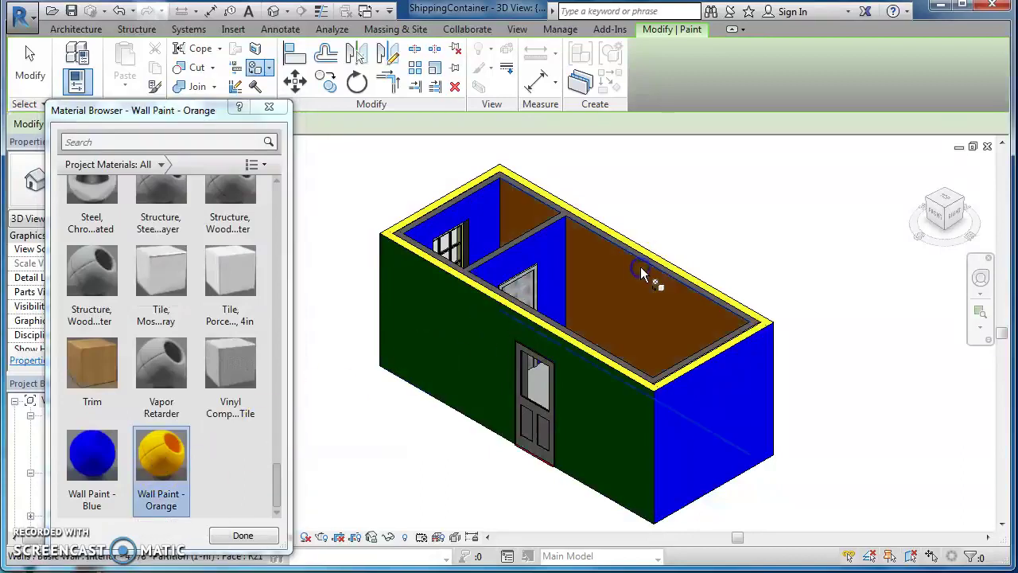
pyautogui.click(242, 537)
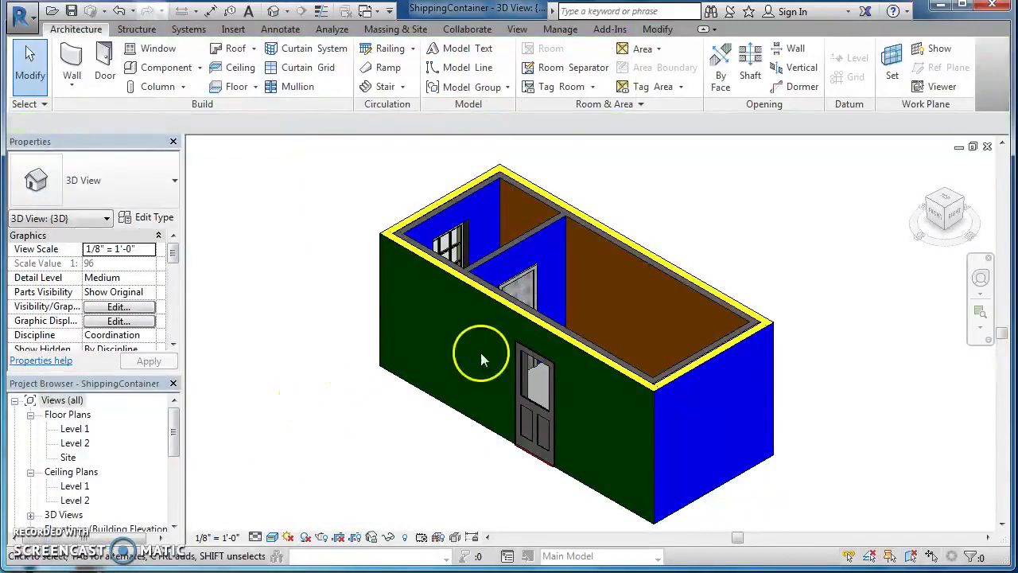
pyautogui.scroll(2, 824, 318)
pyautogui.scroll(1, 573, 268)
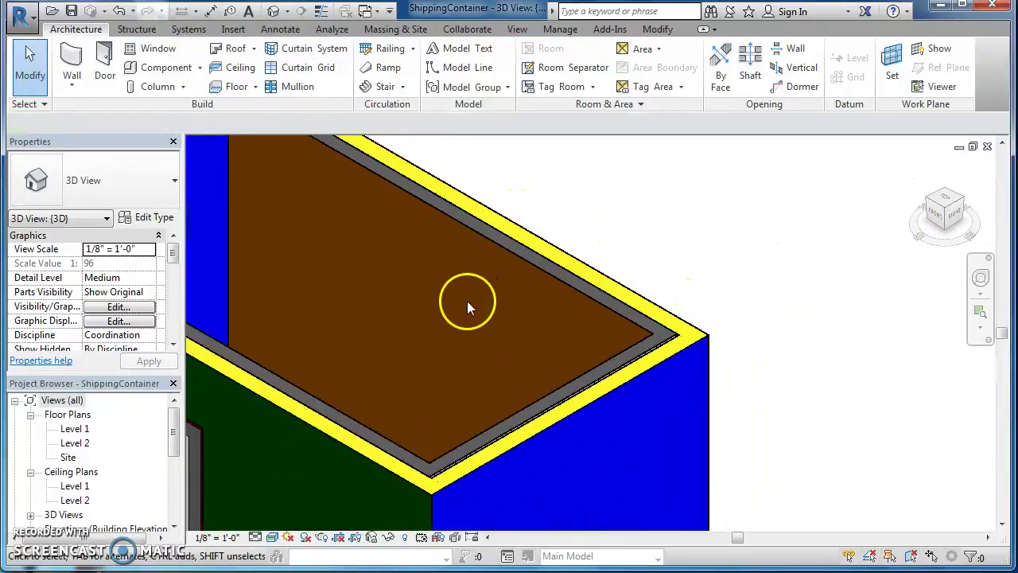
pyautogui.scroll(-3, 673, 288)
pyautogui.scroll(-1, 677, 291)
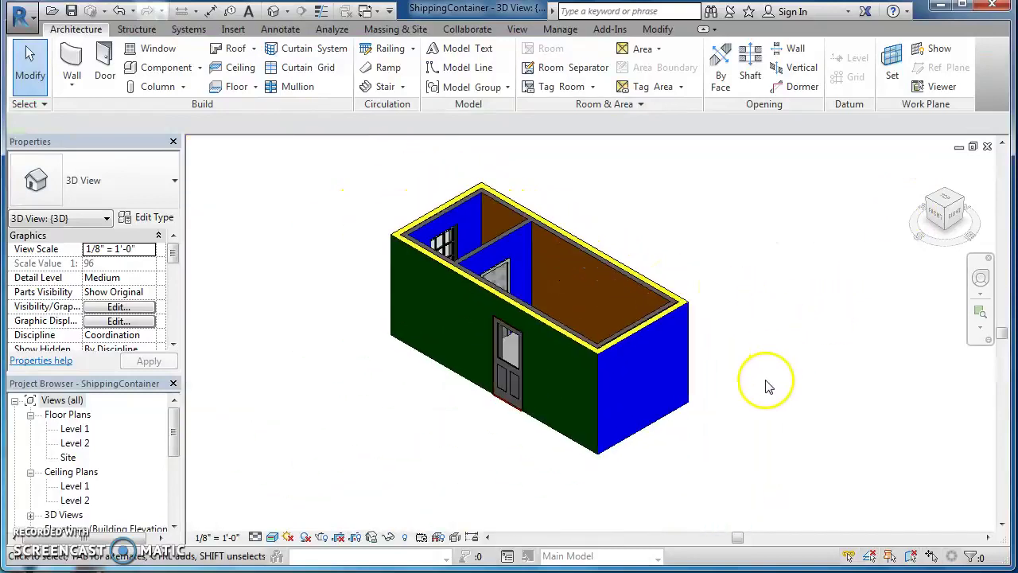
pyautogui.scroll(3, 775, 392)
pyautogui.moveTo(775, 390); pyautogui.dragTo(965, 391, button='middle')
pyautogui.scroll(-1, 955, 390)
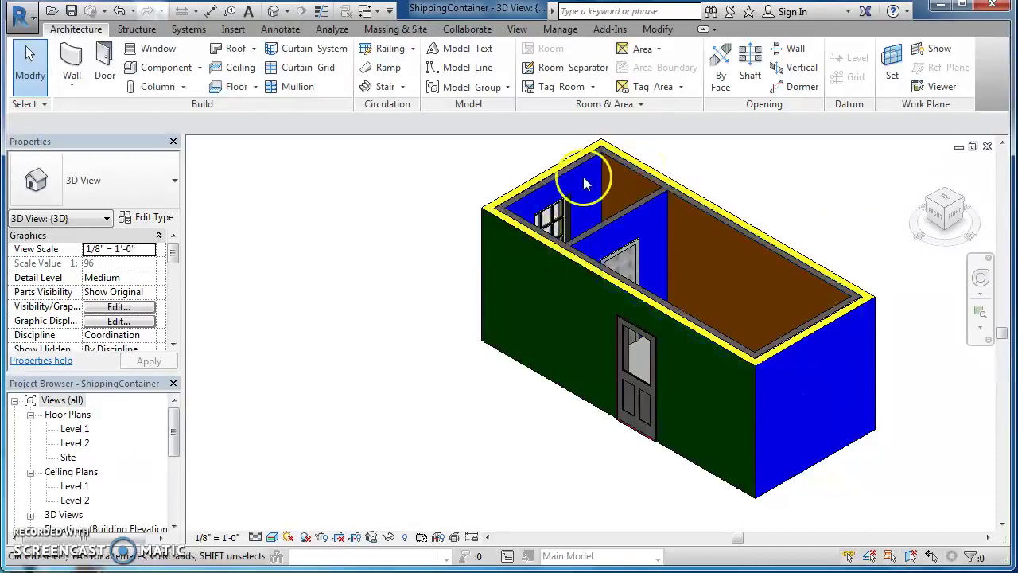
# Open the Level 1 floor plan and fit the whole container layout in the view.
pyautogui.doubleClick(73, 429)
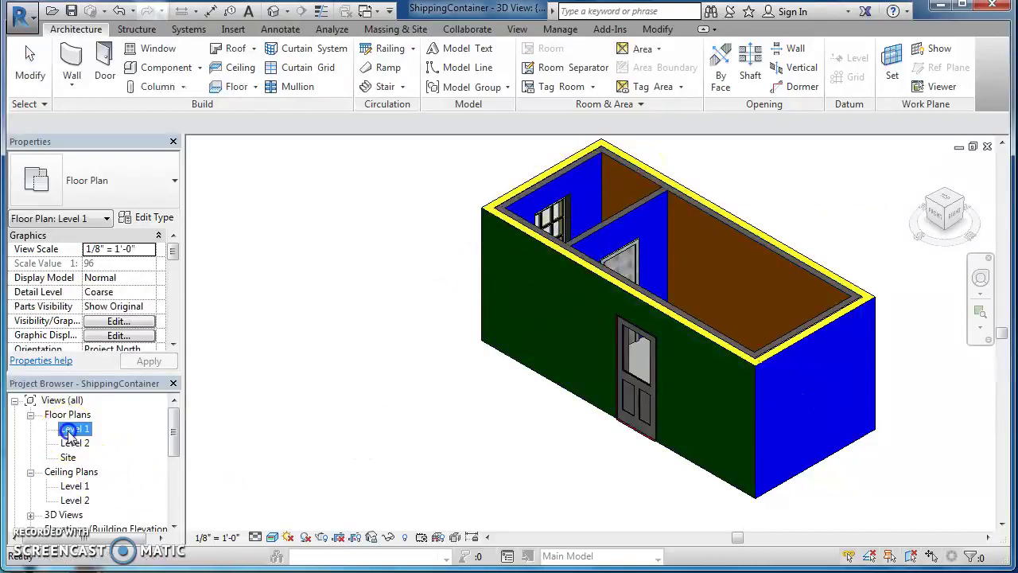
pyautogui.scroll(6, 466, 325)
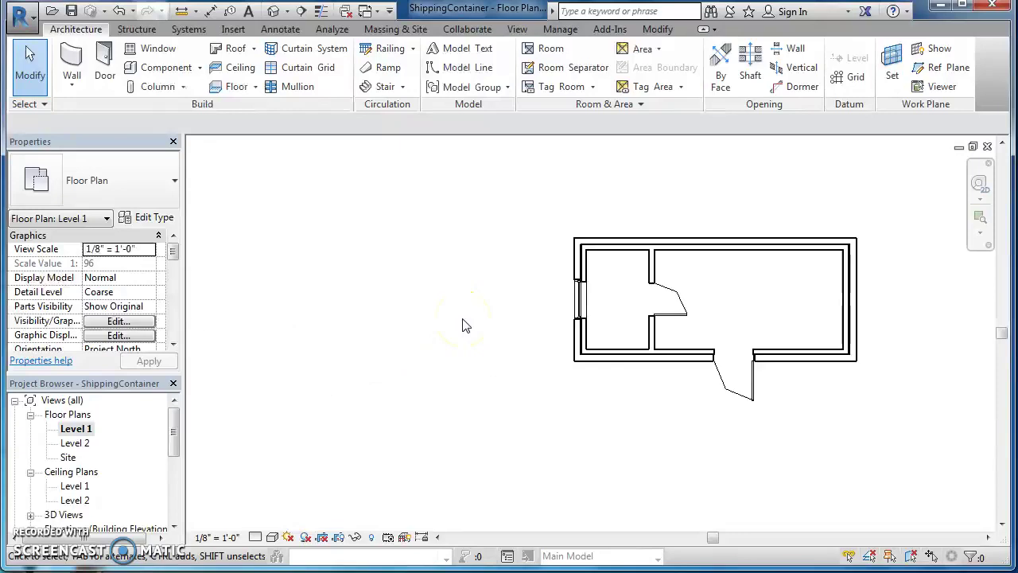
pyautogui.press('z')
pyautogui.press('f')
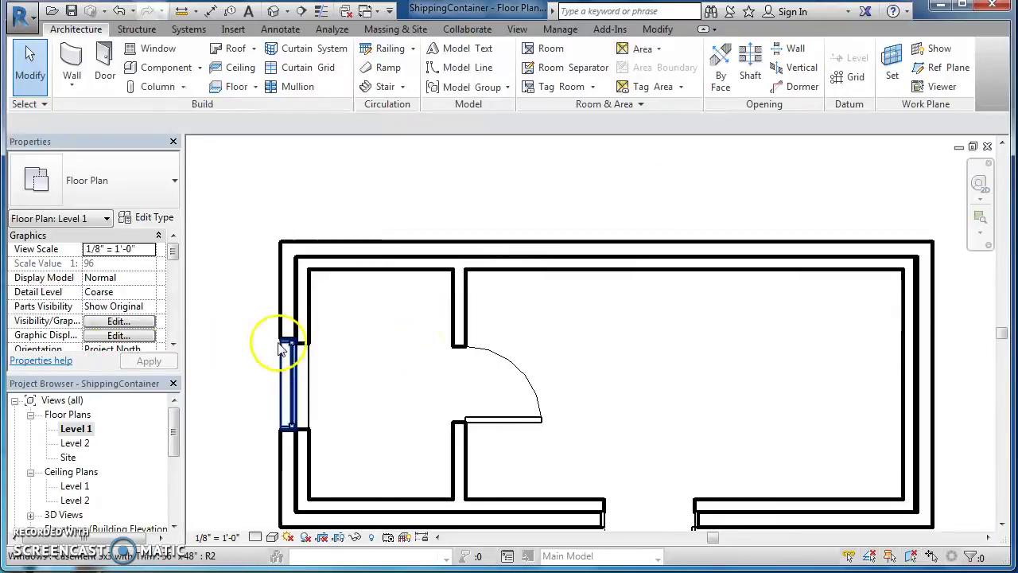
pyautogui.click(462, 334)
pyautogui.scroll(1, 495, 334)
pyautogui.click(403, 315)
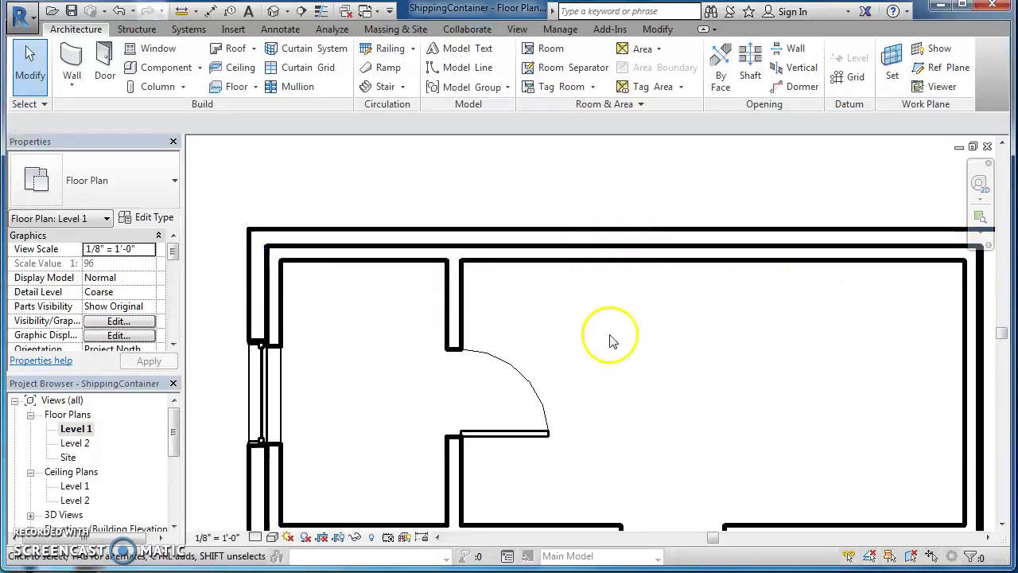
pyautogui.click(455, 304)
pyautogui.press('Escape')
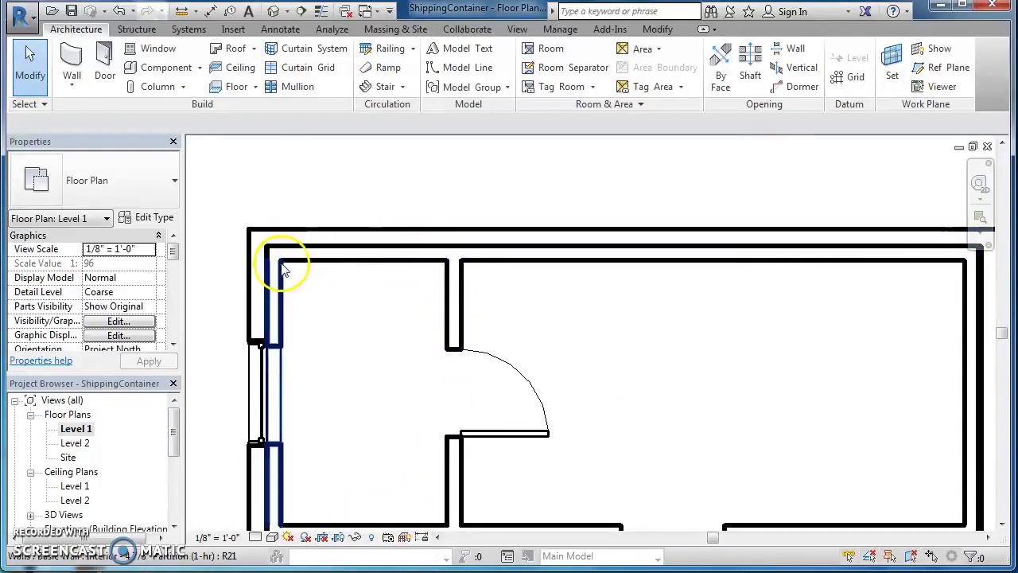
# Draw an Interior - 4 7/8" Partition (1-hr) wall across the large room, between the exterior door and the windowless end wall.
pyautogui.scroll(1, 796, 366)
pyautogui.moveTo(819, 374); pyautogui.dragTo(587, 330, button='middle')
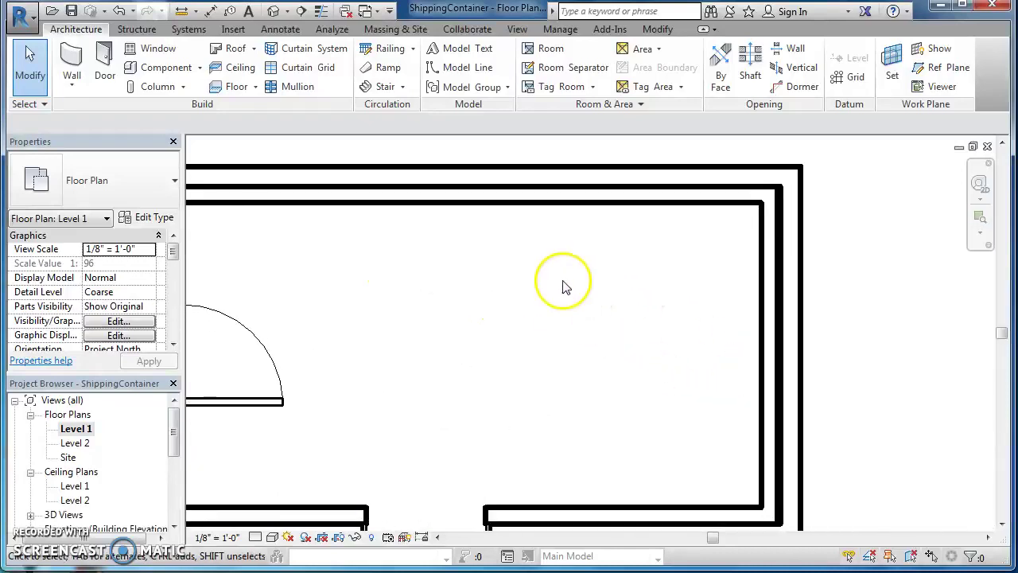
pyautogui.click(72, 58)
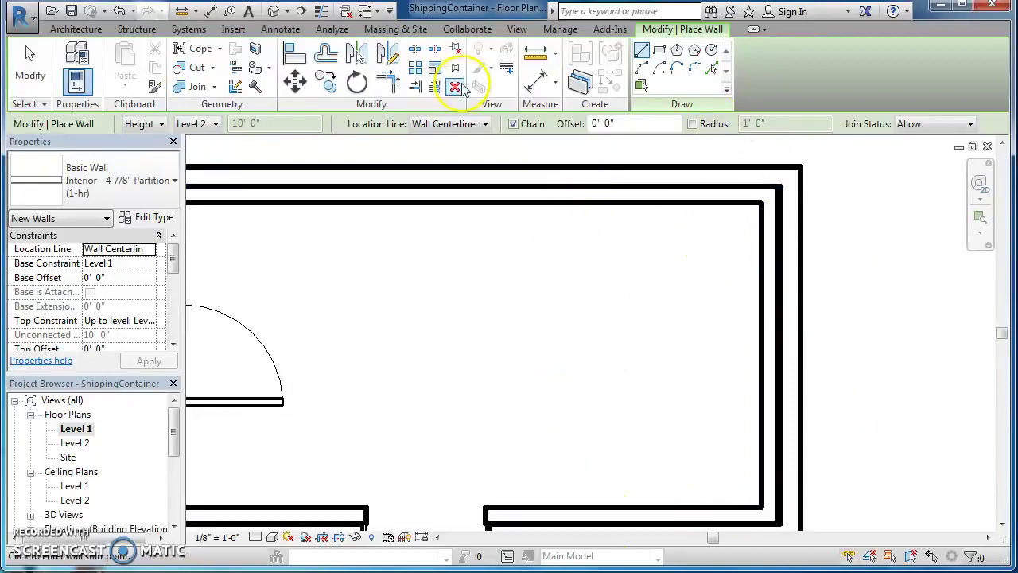
pyautogui.click(589, 205)
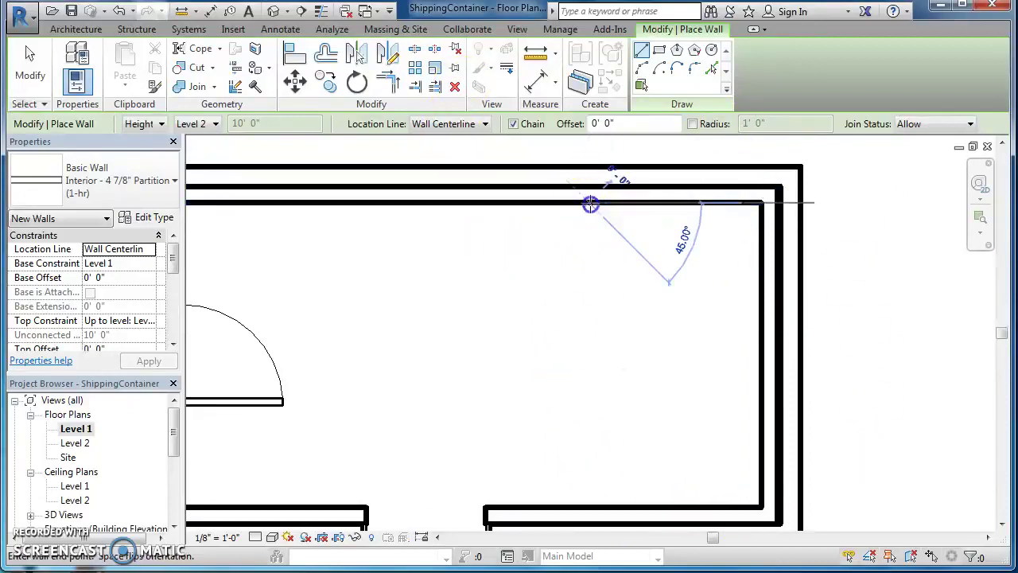
pyautogui.click(589, 507)
pyautogui.rightClick(682, 321)
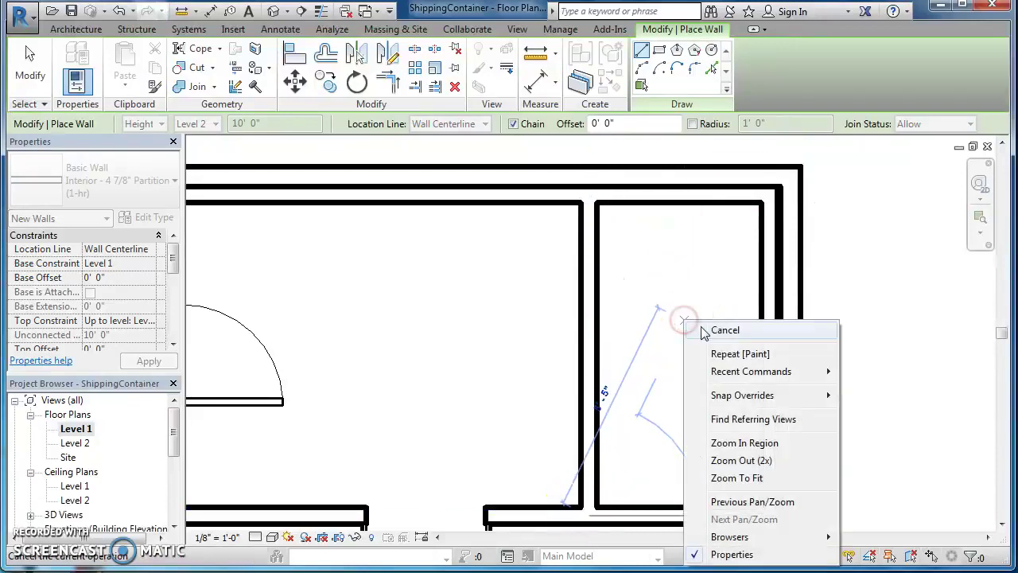
pyautogui.click(701, 326)
pyautogui.rightClick(701, 326)
pyautogui.click(722, 335)
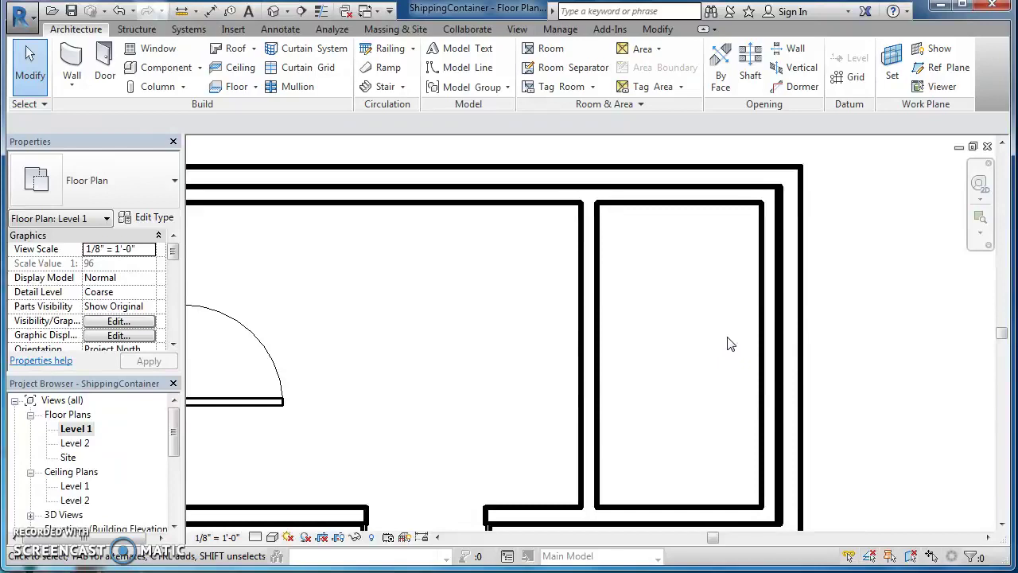
# Place a Single-Flush 30" x 84" door near the middle of the new partition wall, swinging into the central room.
pyautogui.scroll(-4, 731, 344)
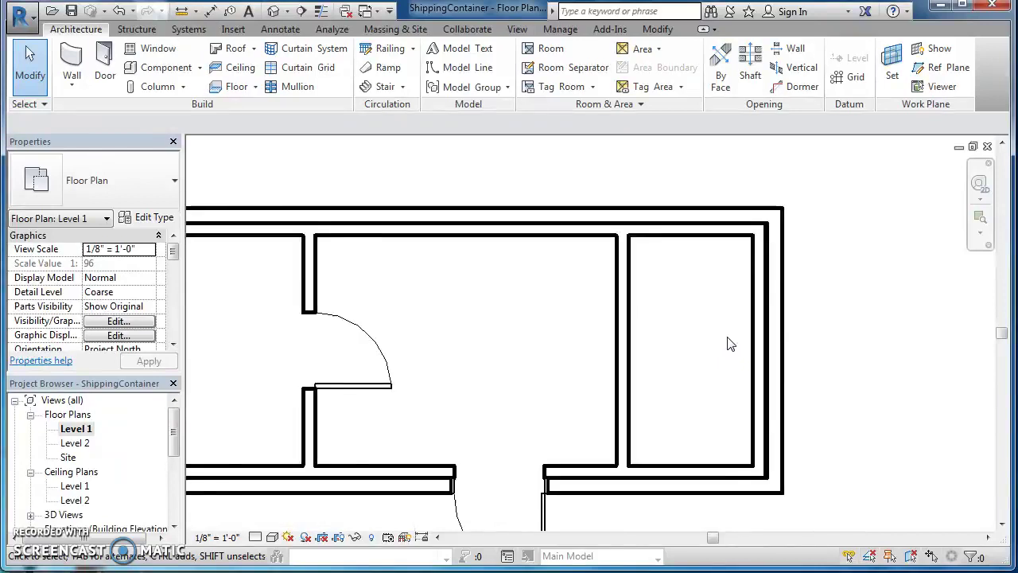
pyautogui.click(634, 288)
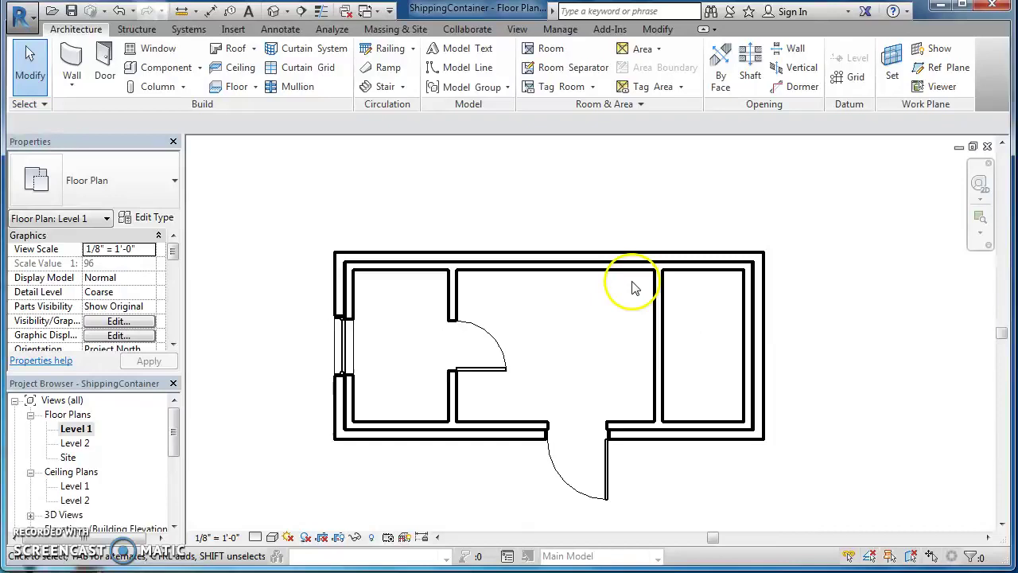
pyautogui.click(105, 63)
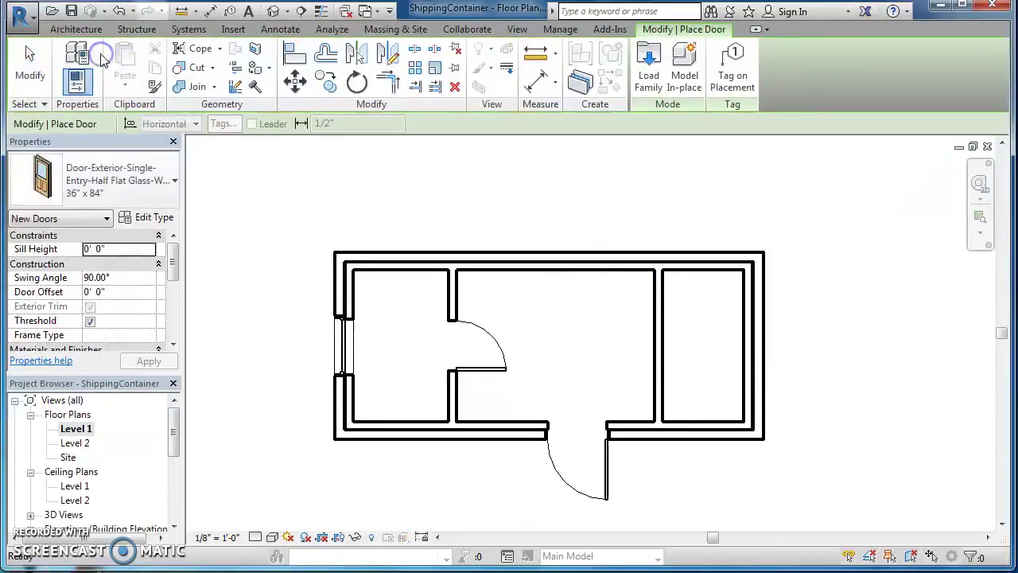
pyautogui.click(147, 185)
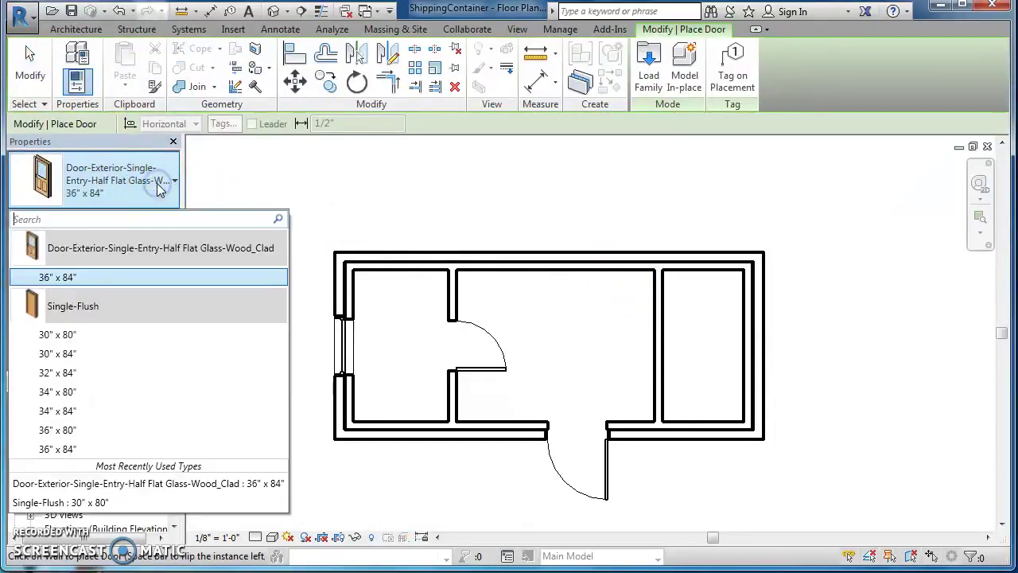
pyautogui.click(107, 354)
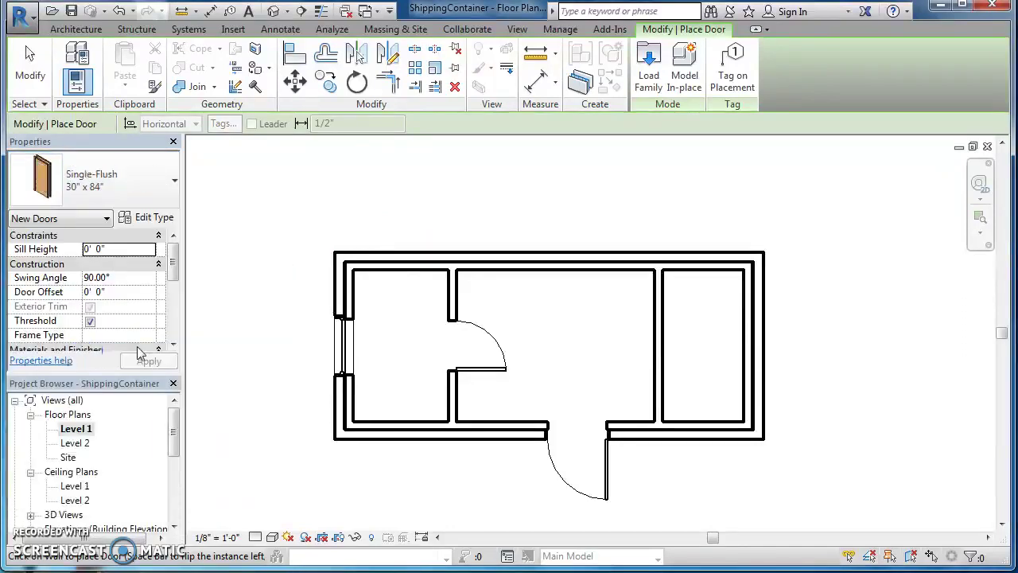
pyautogui.click(654, 347)
pyautogui.rightClick(514, 312)
pyautogui.click(531, 316)
pyautogui.rightClick(531, 316)
pyautogui.click(546, 323)
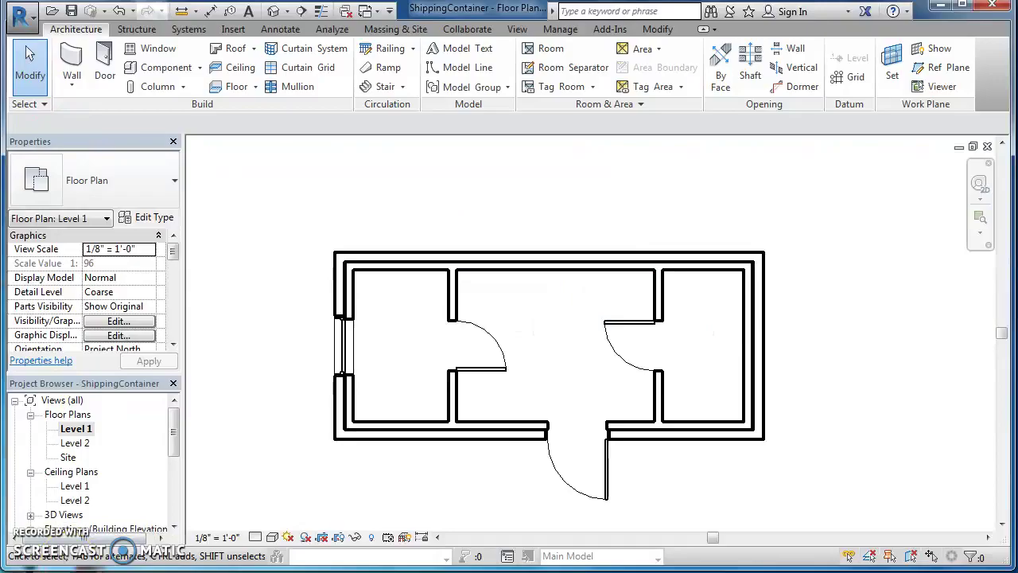
# Switch to Chrome and save the gray vertical metal siding image as a JPEG named Metal Siding Container.
pyautogui.hotkey('alt', 'Tab')
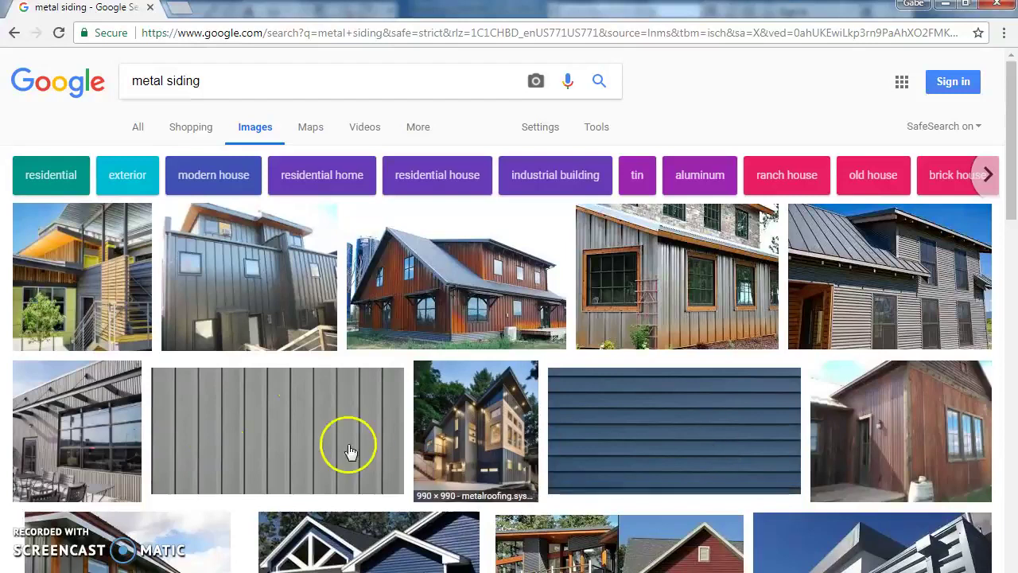
pyautogui.click(287, 443)
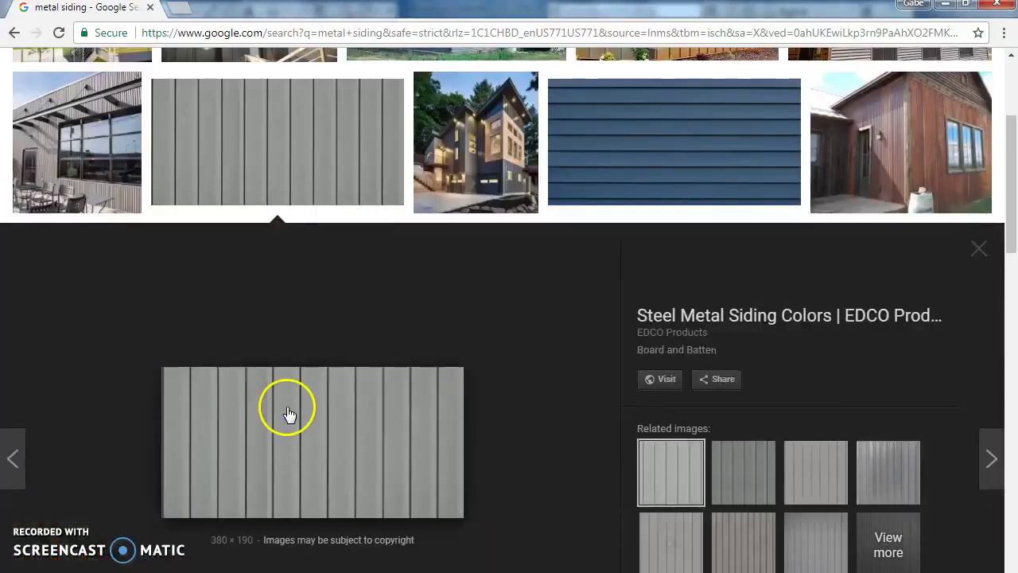
pyautogui.rightClick(398, 417)
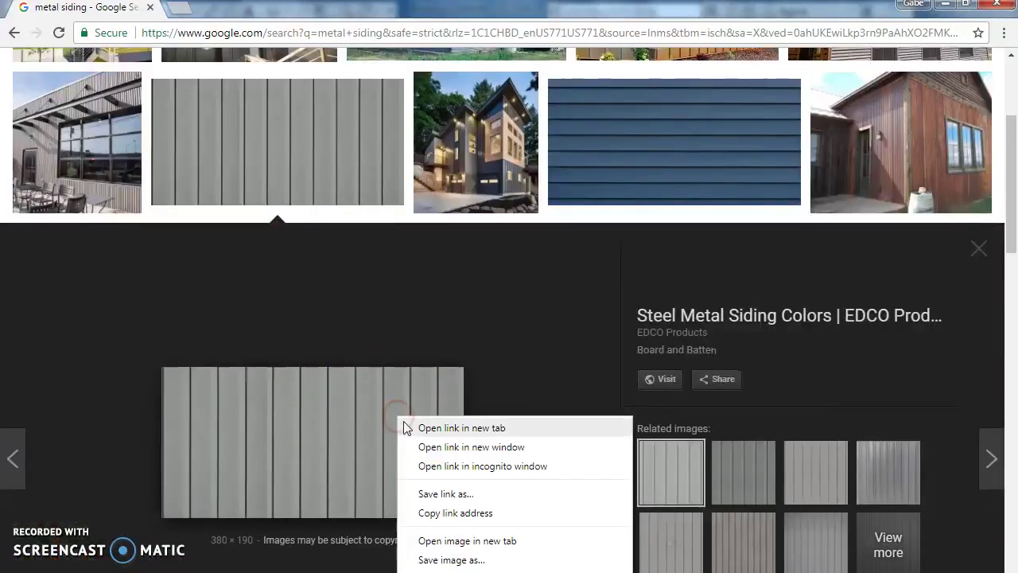
pyautogui.click(434, 558)
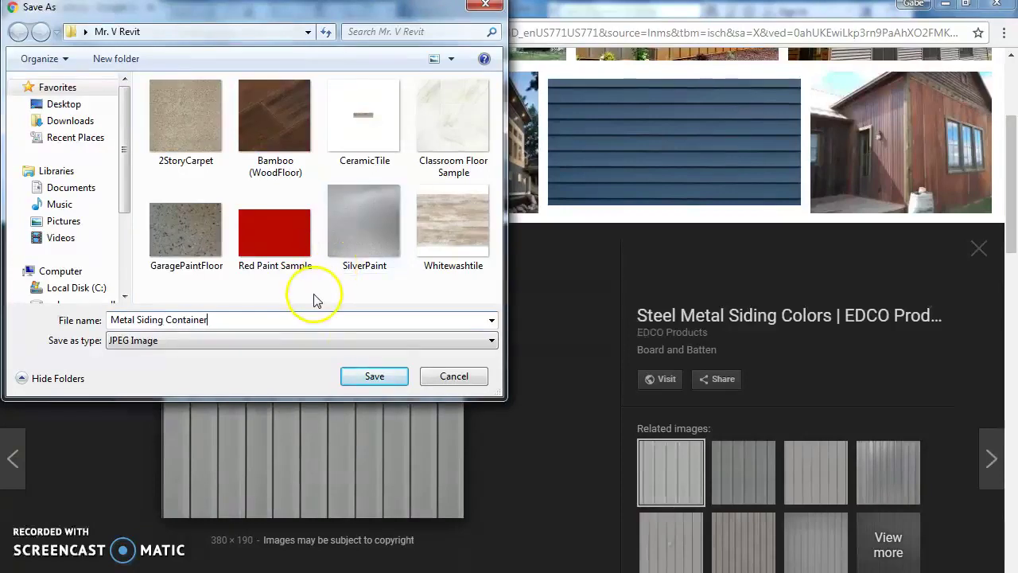
pyautogui.click(361, 370)
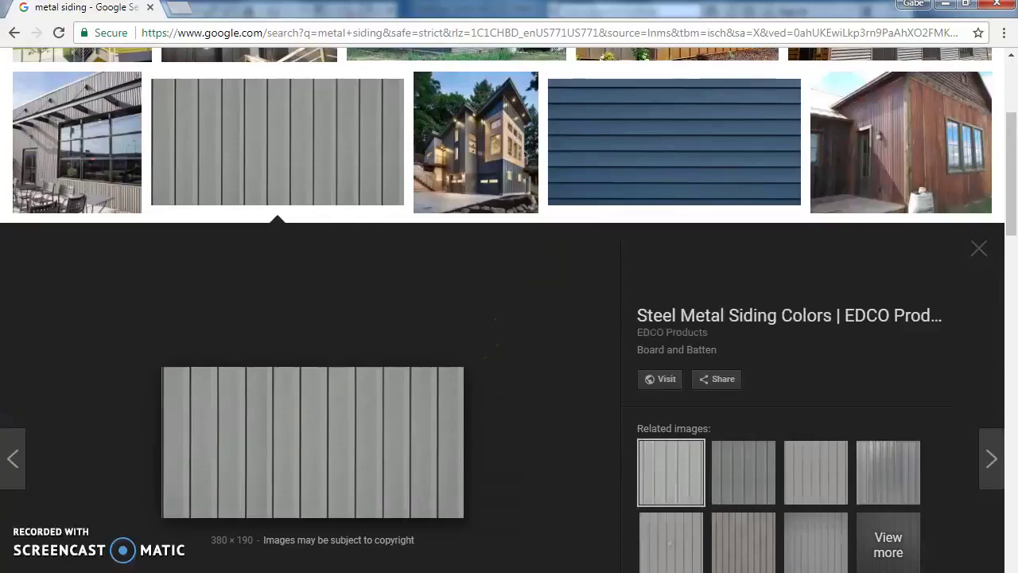
# Switch back to Revit and open the material choices for the structure layer of the door wall's Generic - 6" type.
pyautogui.hotkey('alt', 'Tab')
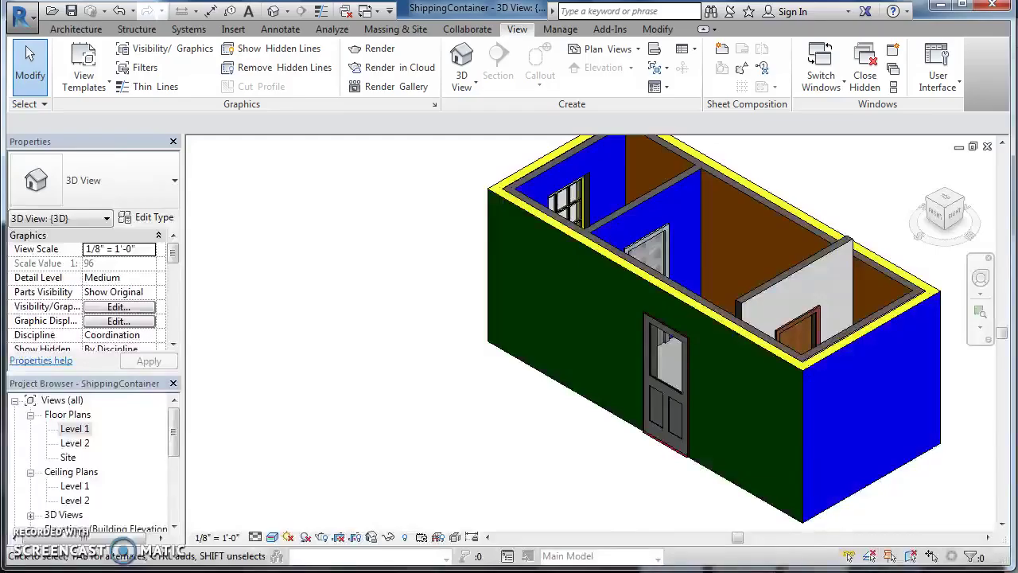
pyautogui.click(574, 242)
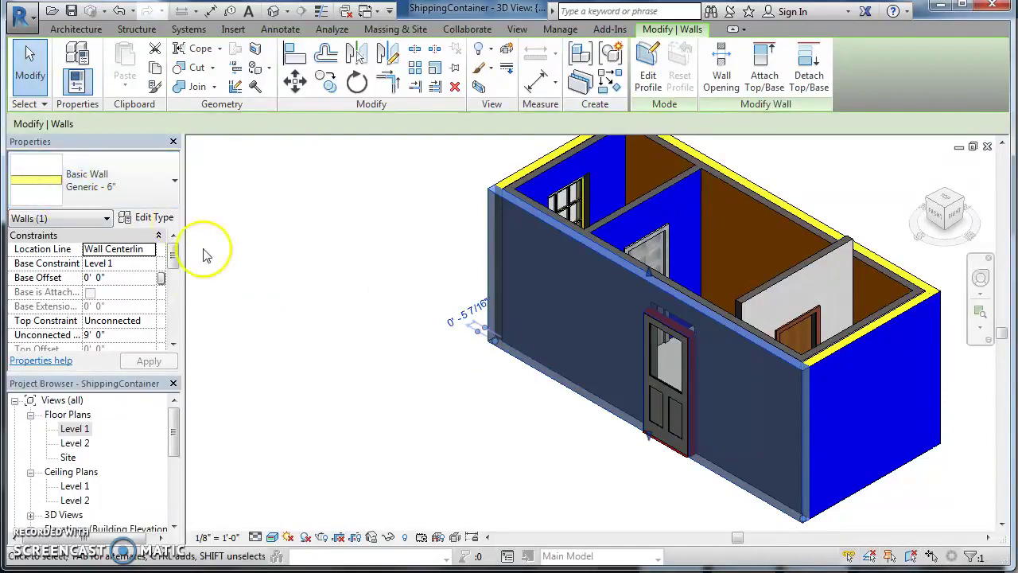
pyautogui.click(154, 218)
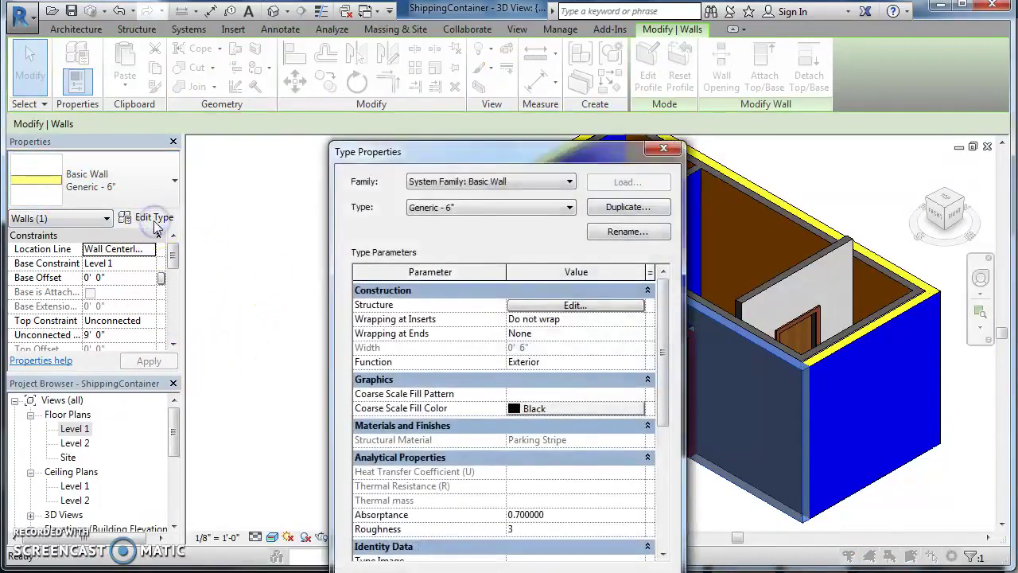
pyautogui.click(539, 307)
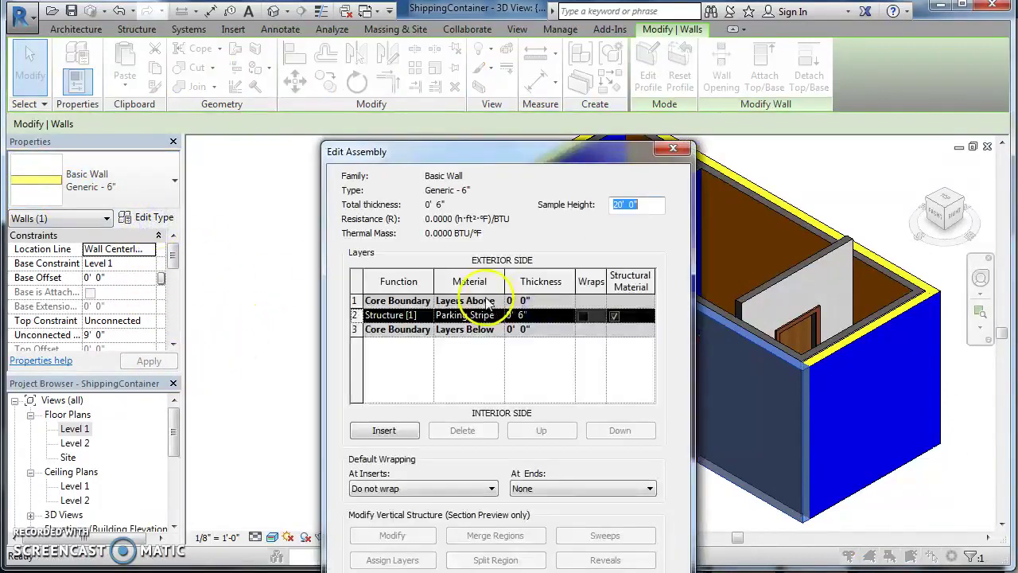
pyautogui.click(465, 319)
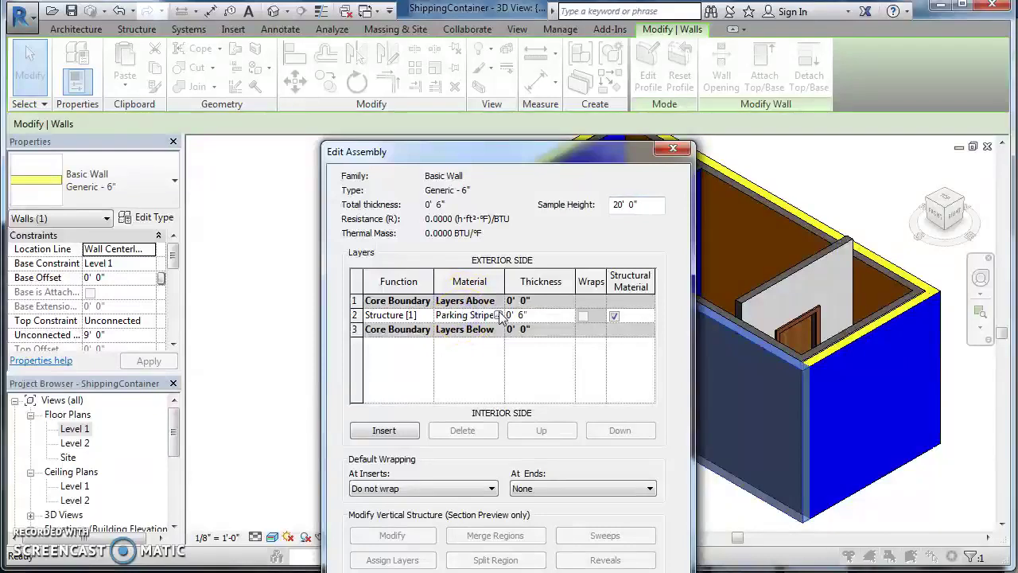
pyautogui.click(499, 315)
pyautogui.scroll(-1, 337, 352)
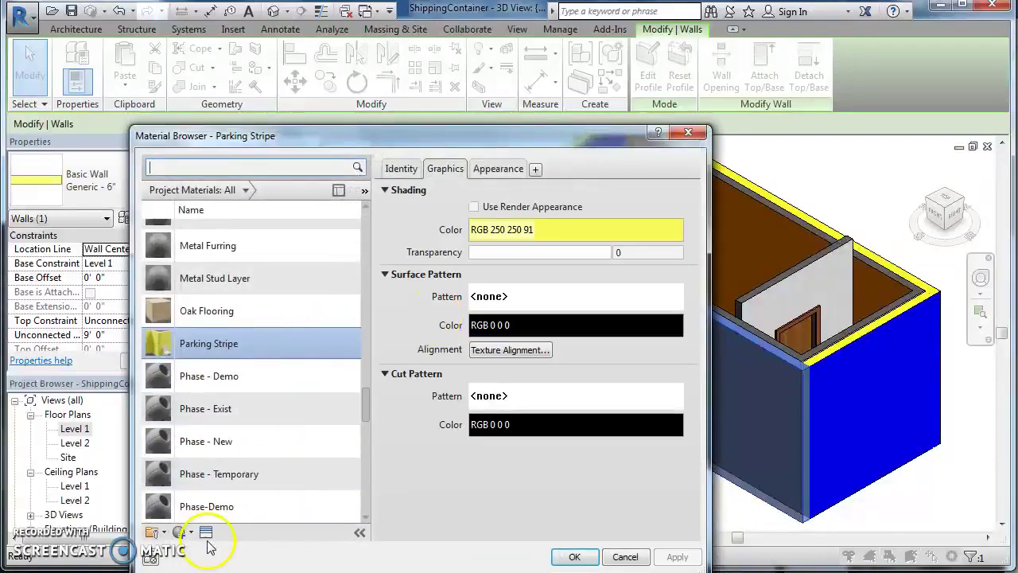
# Create a new project material and name it Metal Siding.
pyautogui.click(182, 533)
pyautogui.click(185, 549)
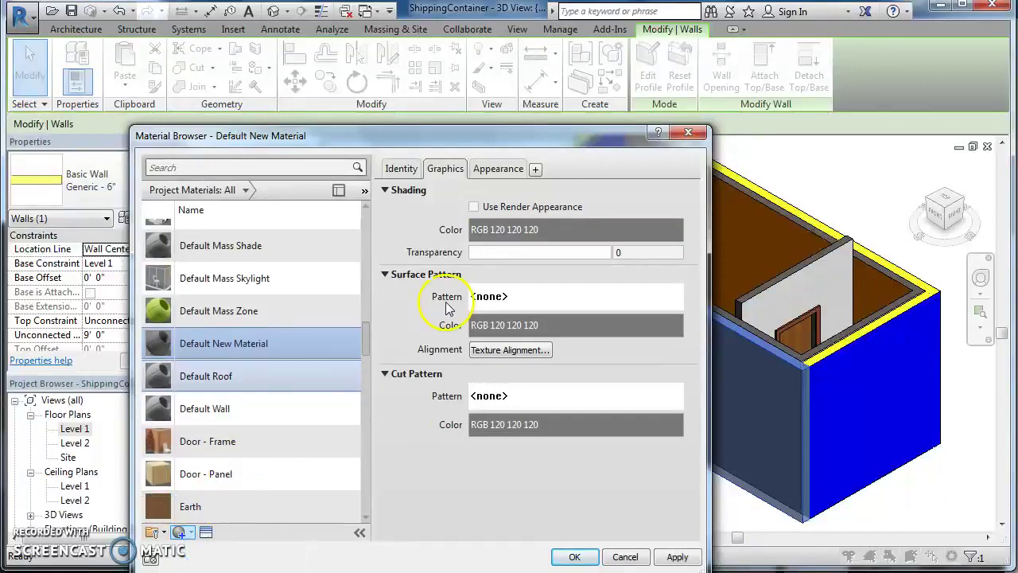
pyautogui.rightClick(270, 347)
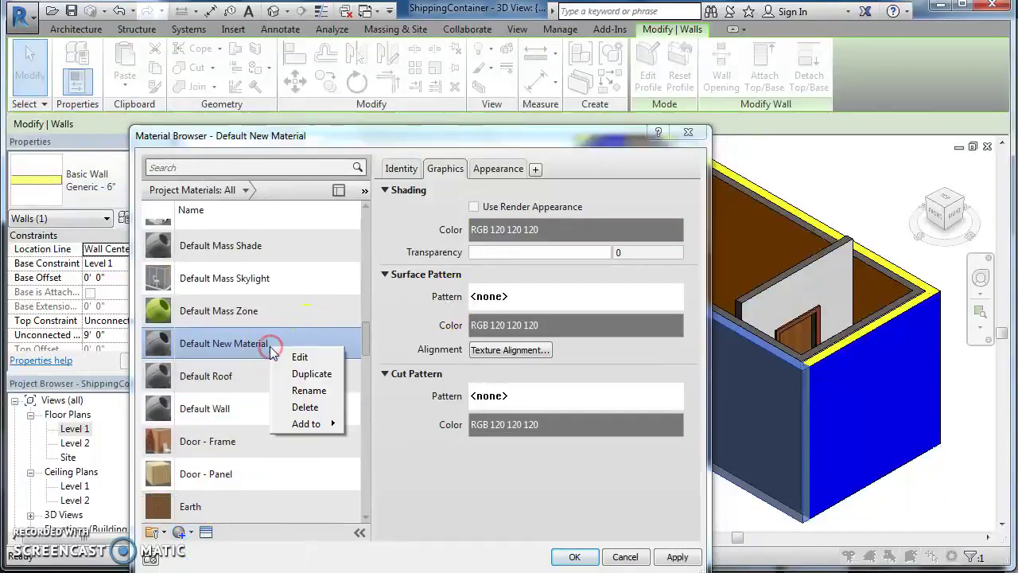
pyautogui.click(298, 393)
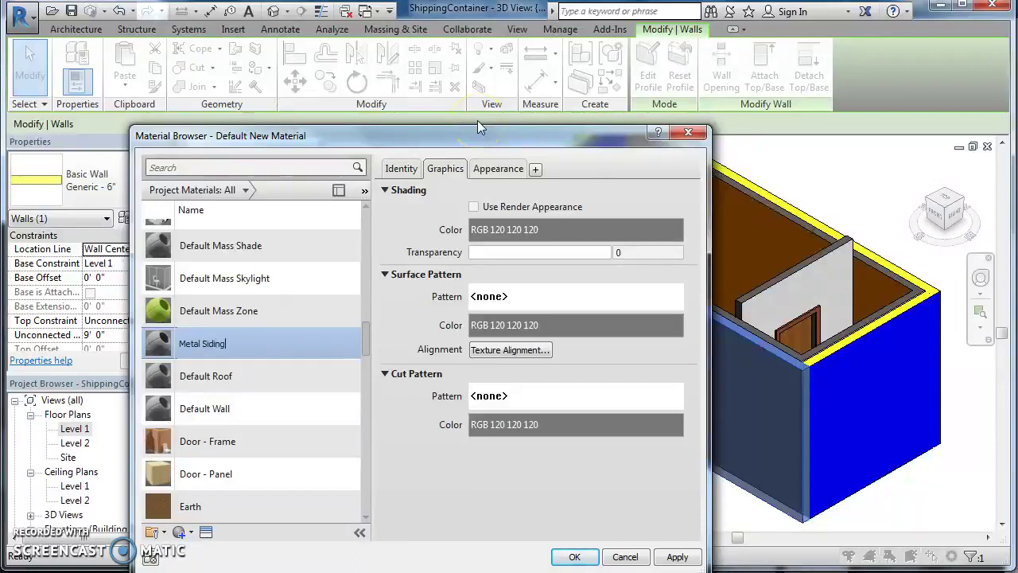
# Enable Use Render Appearance for Metal Siding and load the Metal Siding Container JPEG as its appearance image.
pyautogui.click(474, 208)
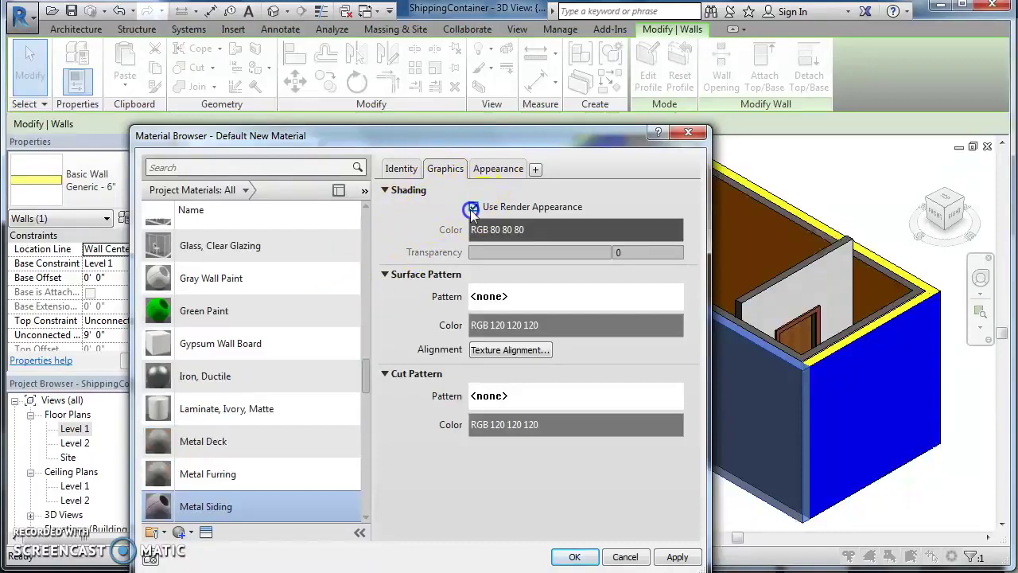
pyautogui.click(494, 169)
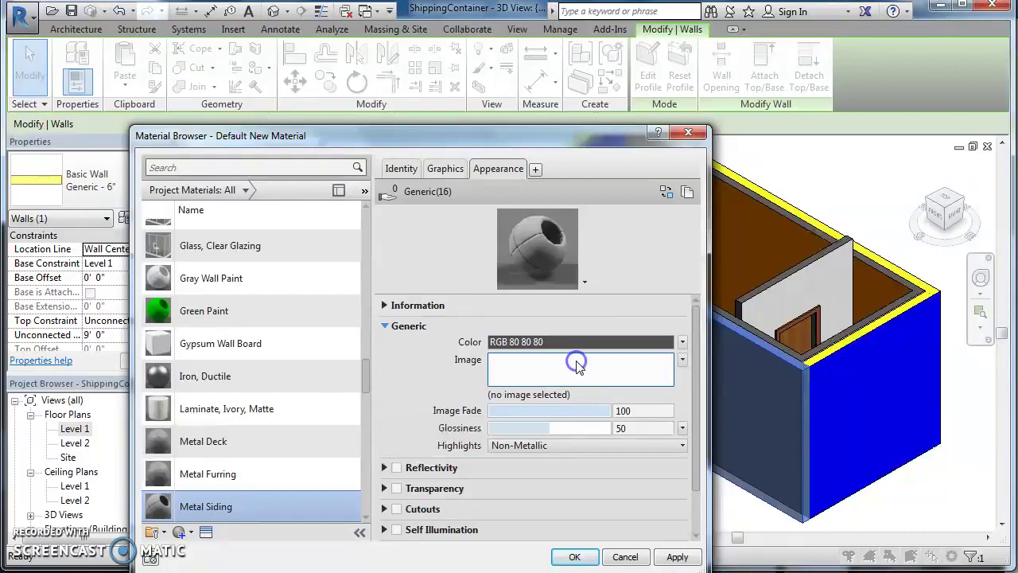
pyautogui.click(578, 367)
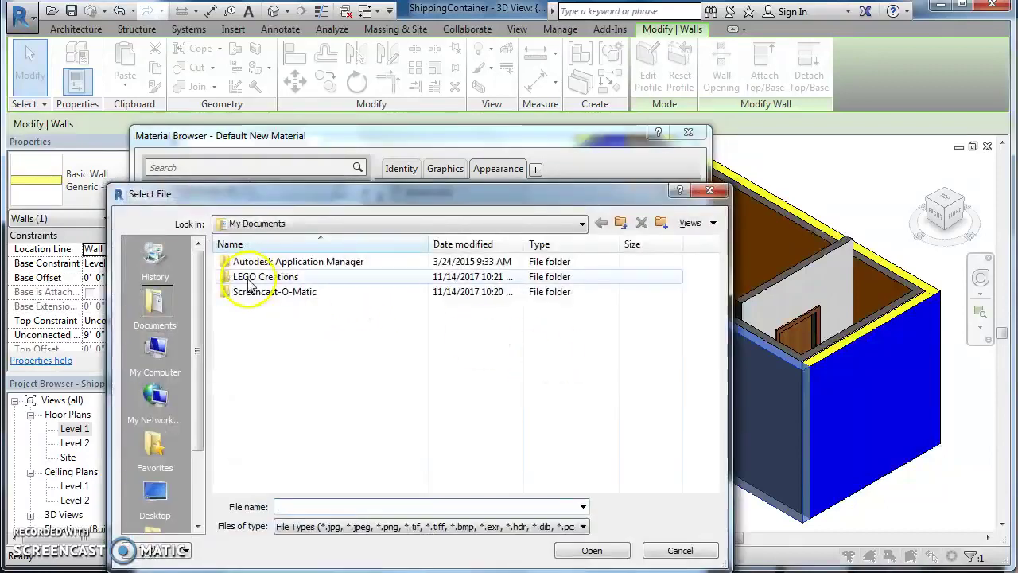
pyautogui.click(155, 493)
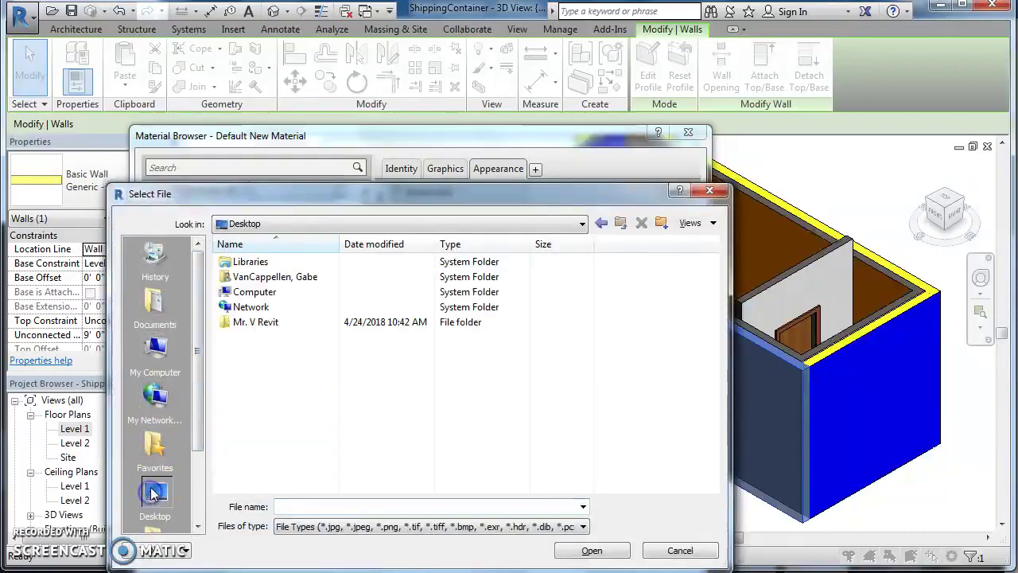
pyautogui.doubleClick(242, 322)
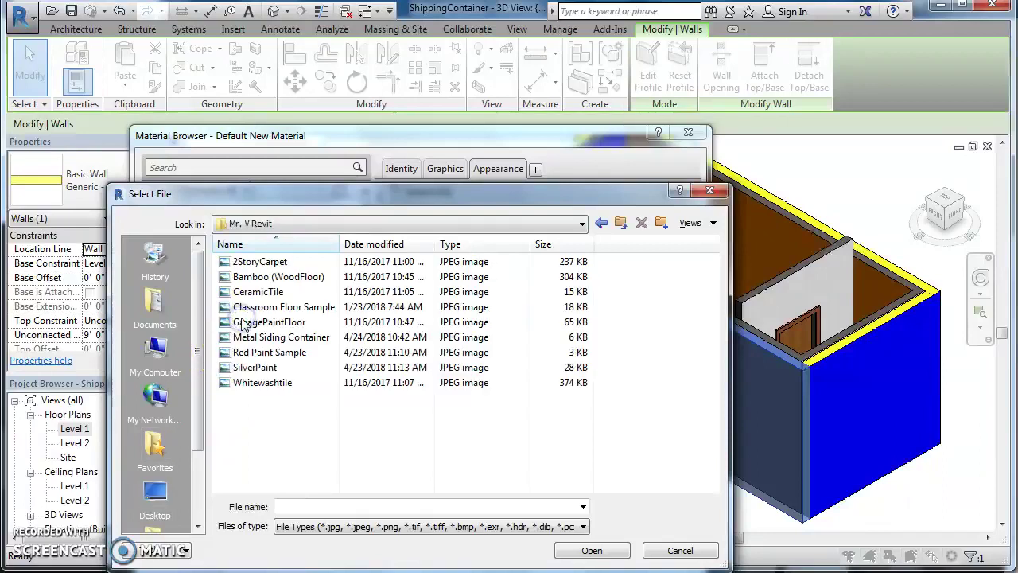
pyautogui.click(257, 339)
pyautogui.click(592, 550)
# Assign Metal Siding to the structure layer of the Generic - 6" wall type and finish editing the type.
pyautogui.click(572, 556)
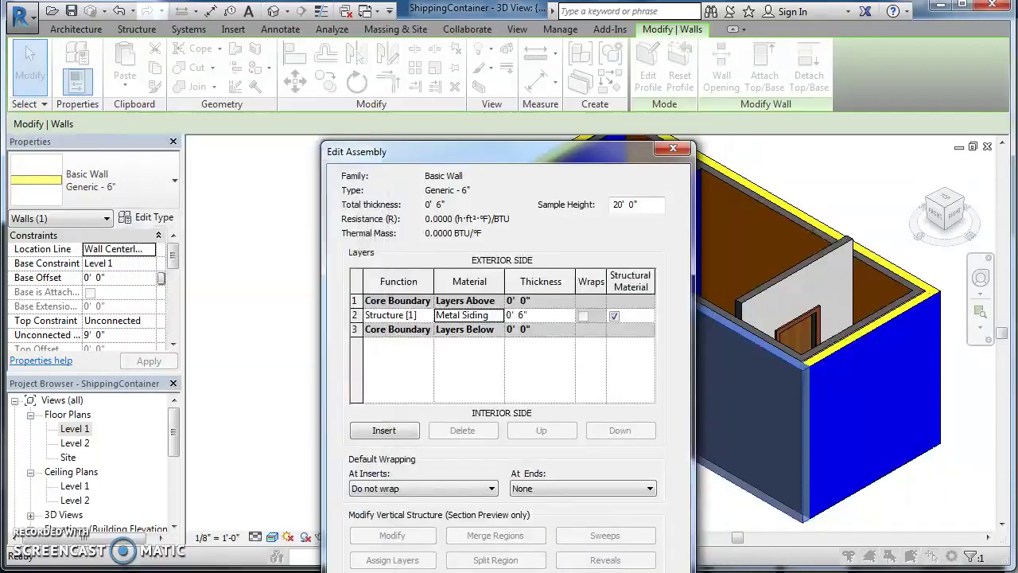
pyautogui.press('Return')
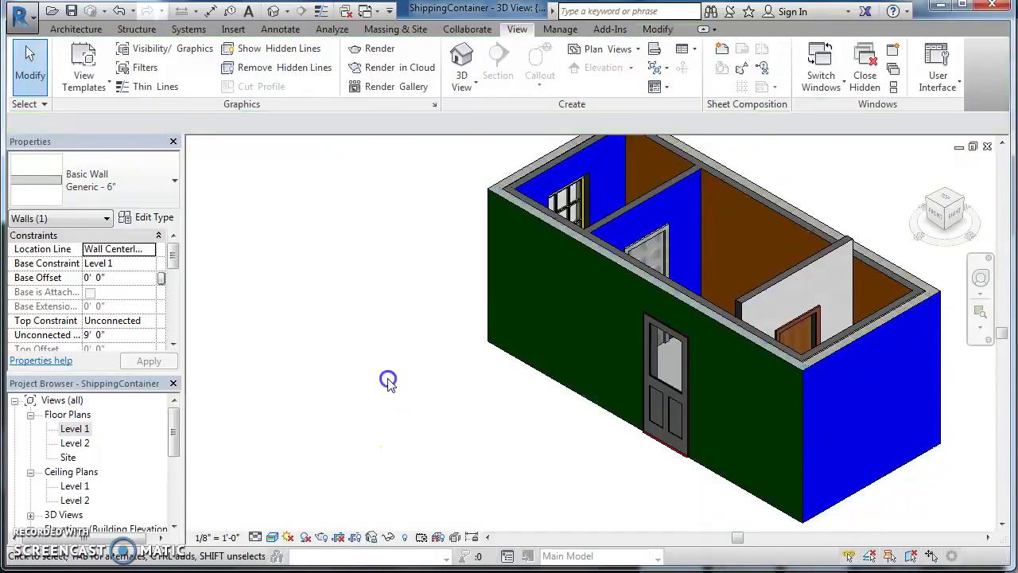
pyautogui.click(388, 380)
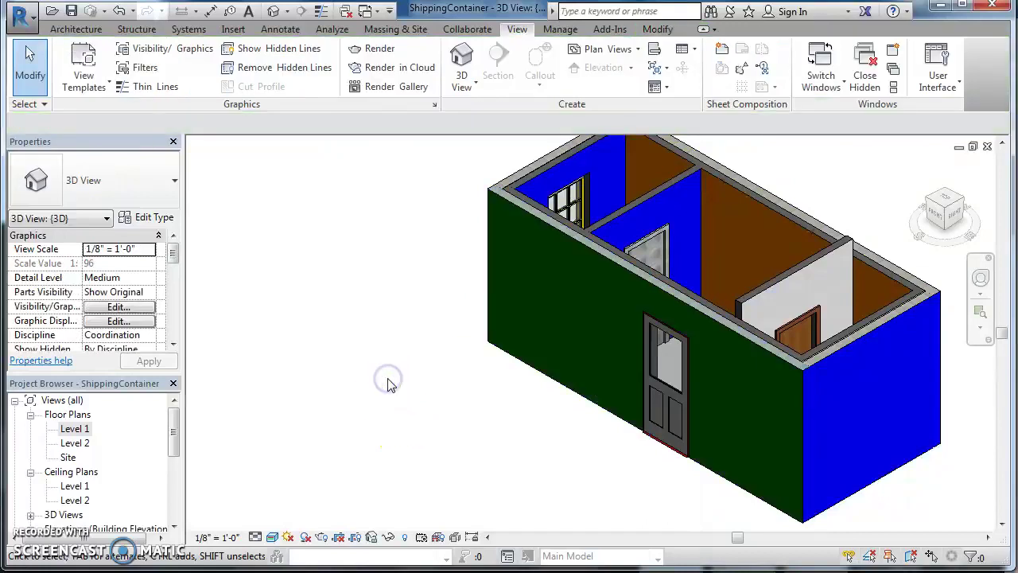
pyautogui.click(762, 351)
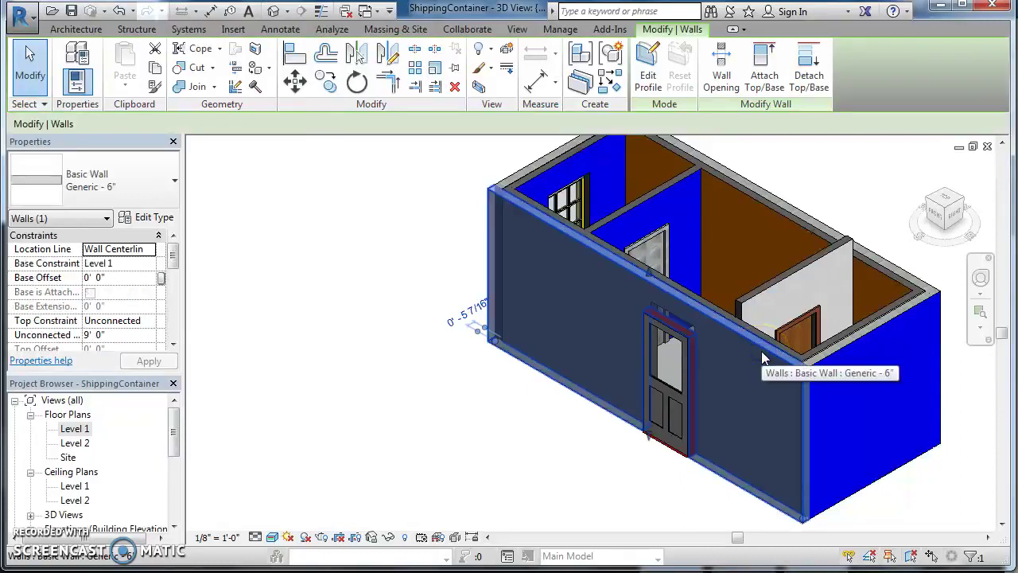
pyautogui.click(456, 410)
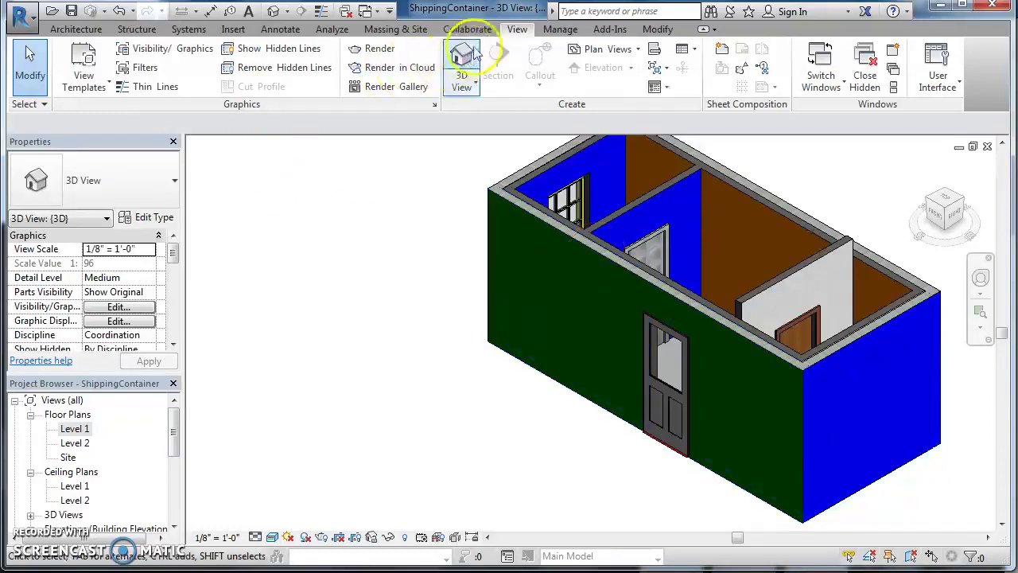
# Reopen the Metal Siding material and set its generic appearance color to teal, RGB 5 154 154.
pyautogui.click(560, 29)
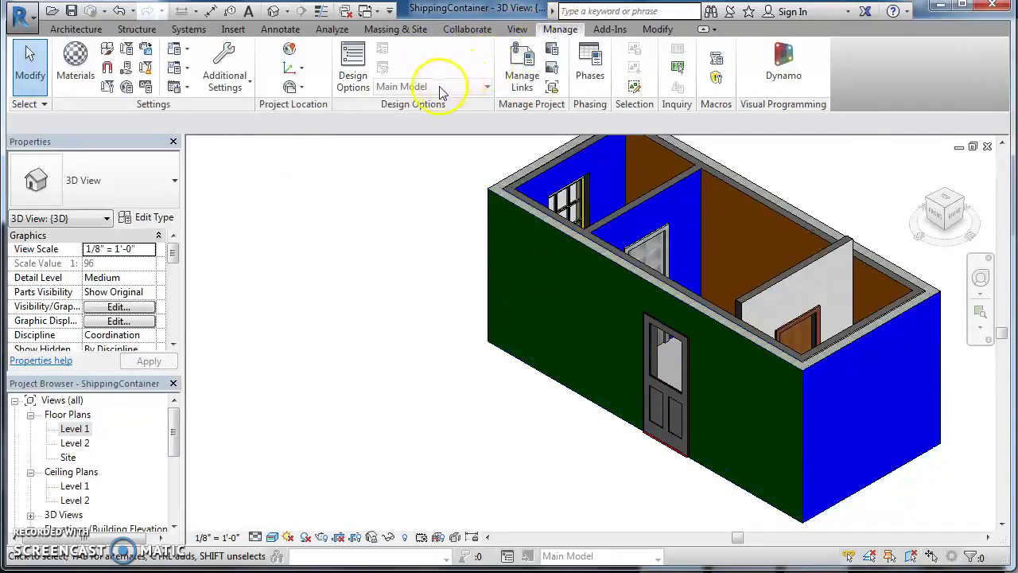
pyautogui.click(75, 58)
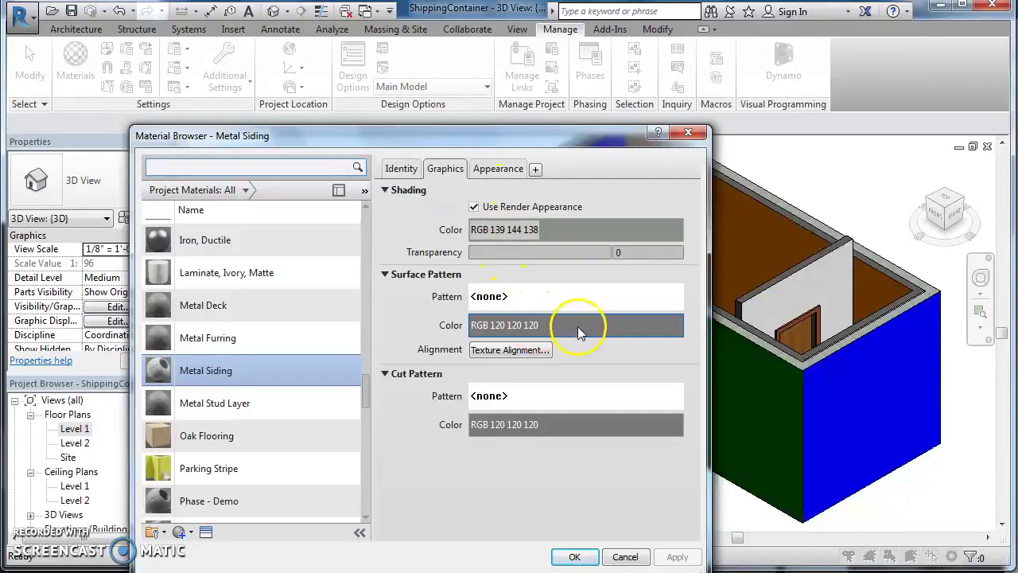
pyautogui.click(498, 168)
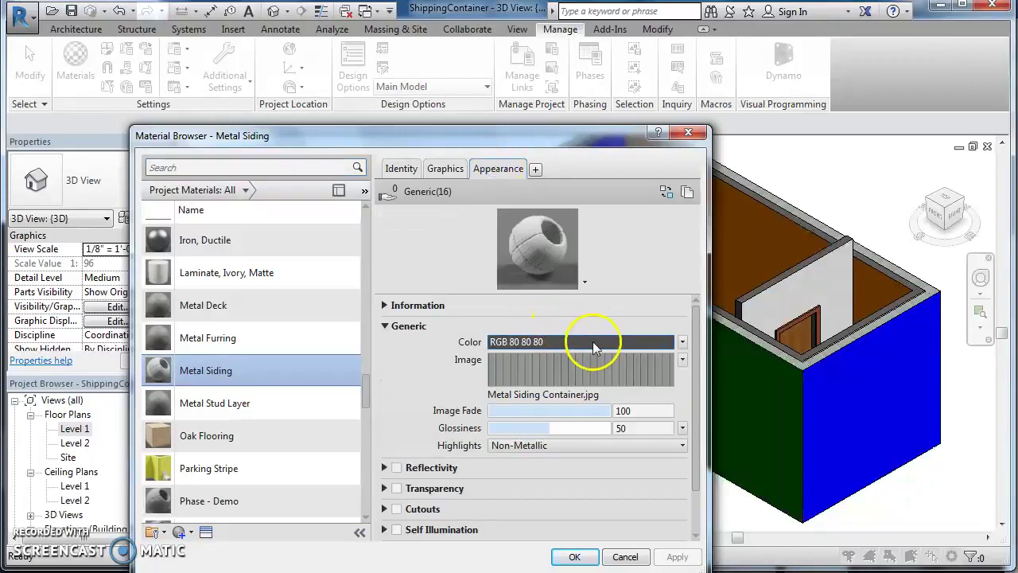
pyautogui.click(593, 341)
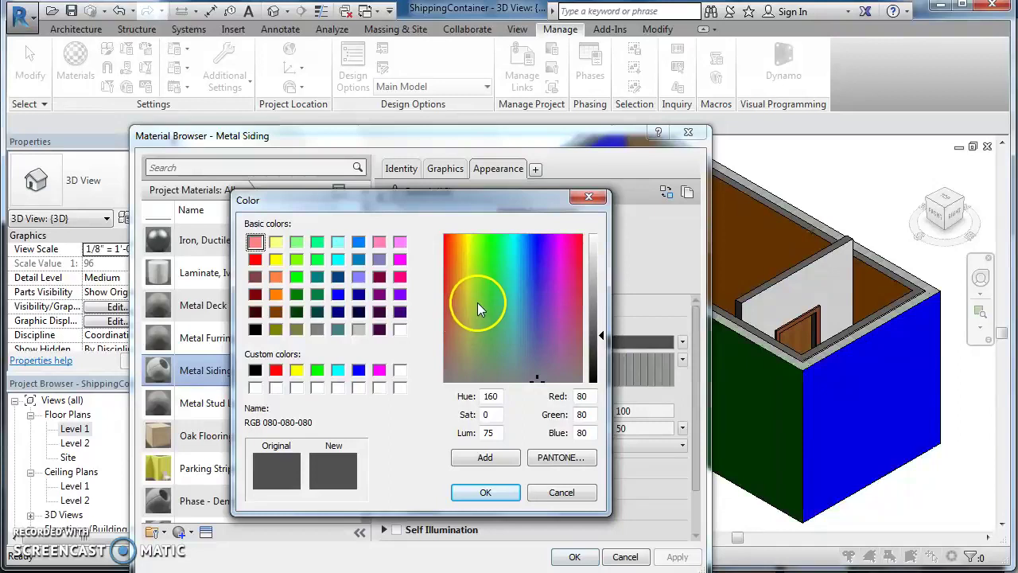
pyautogui.moveTo(467, 273); pyautogui.dragTo(517, 288)
pyautogui.moveTo(514, 323); pyautogui.dragTo(514, 244)
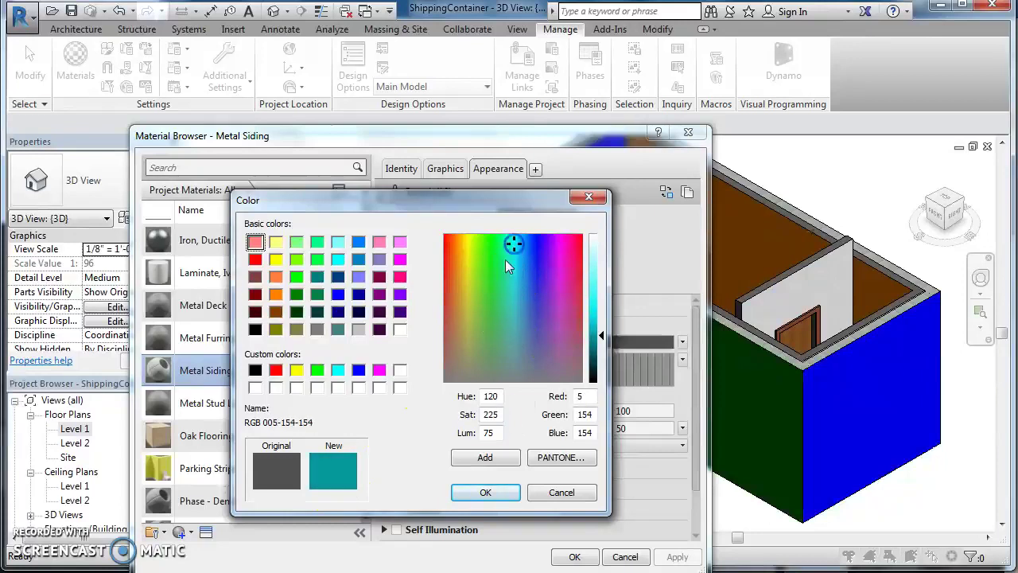
pyautogui.click(479, 492)
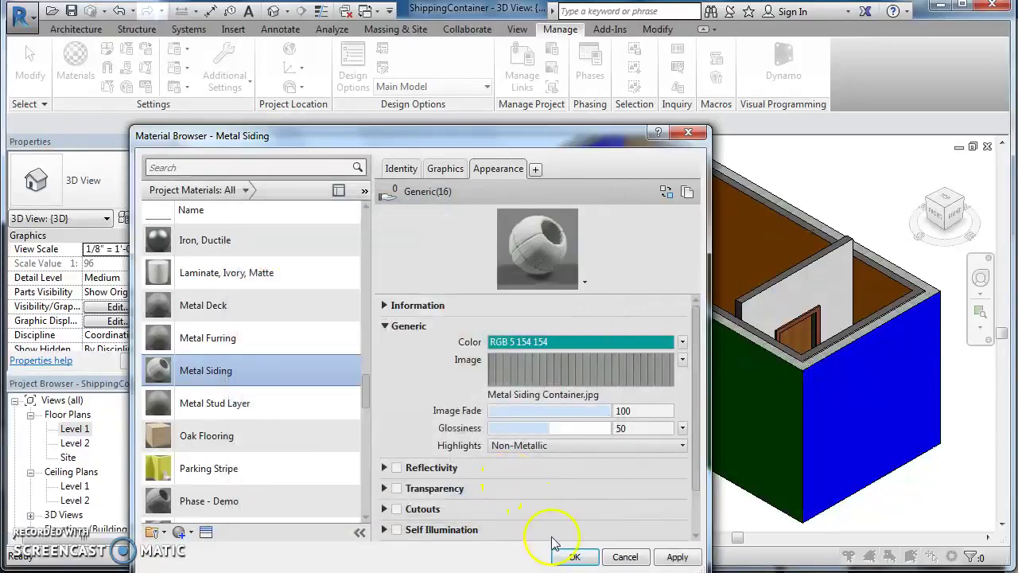
pyautogui.click(677, 556)
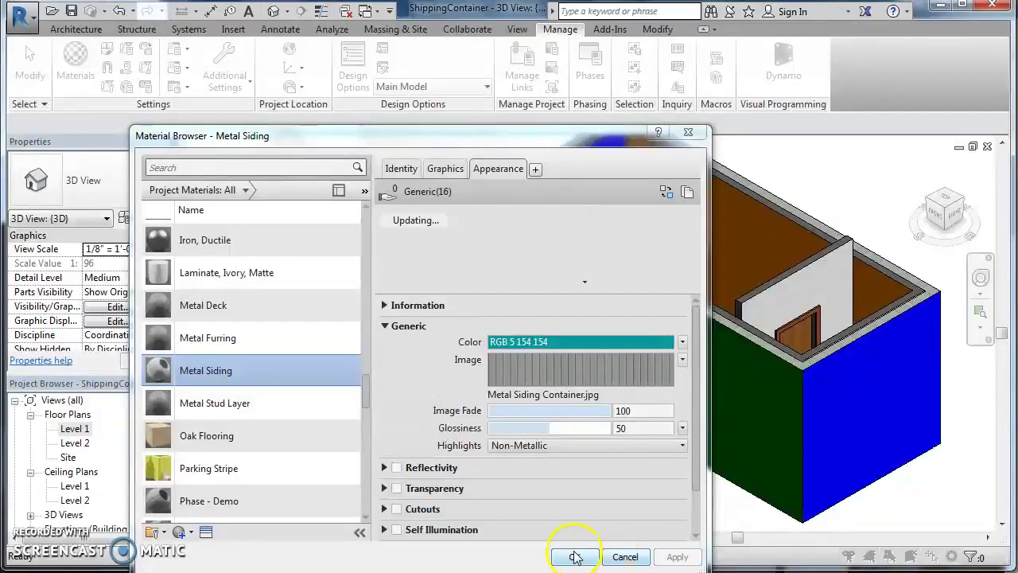
pyautogui.click(575, 557)
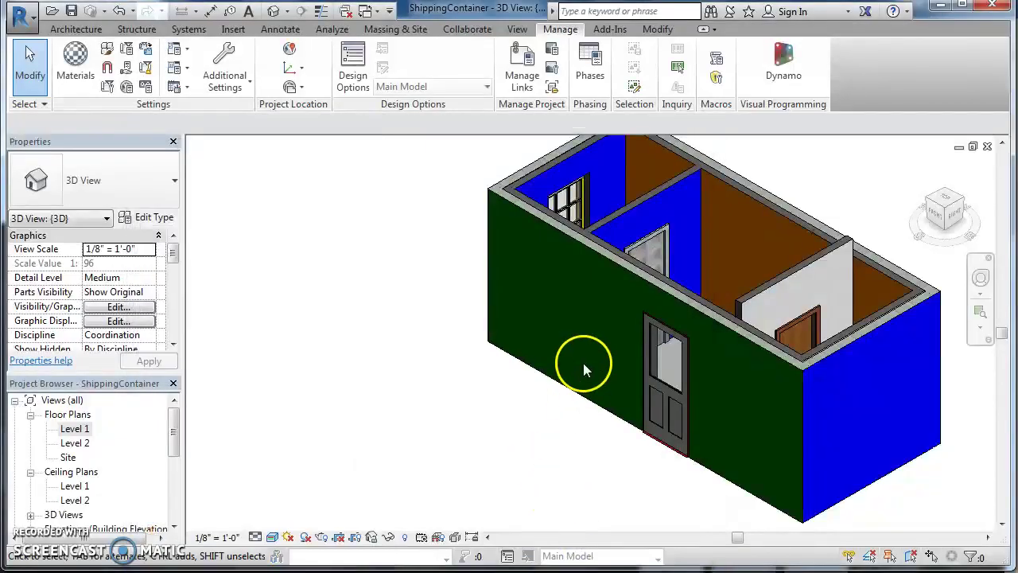
# Examine the metal siding texture on the window end wall and compare it with the painted long wall in 3D.
pyautogui.keyDown('shift'); pyautogui.moveTo(204, 517); pyautogui.dragTo(266, 470, button='middle'); pyautogui.keyUp('shift')
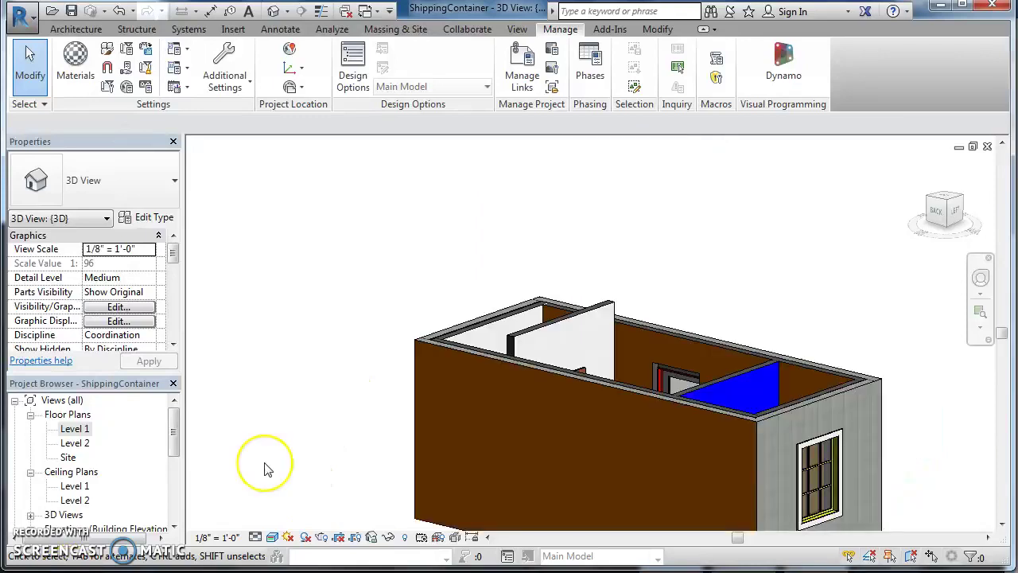
pyautogui.scroll(-2, 358, 425)
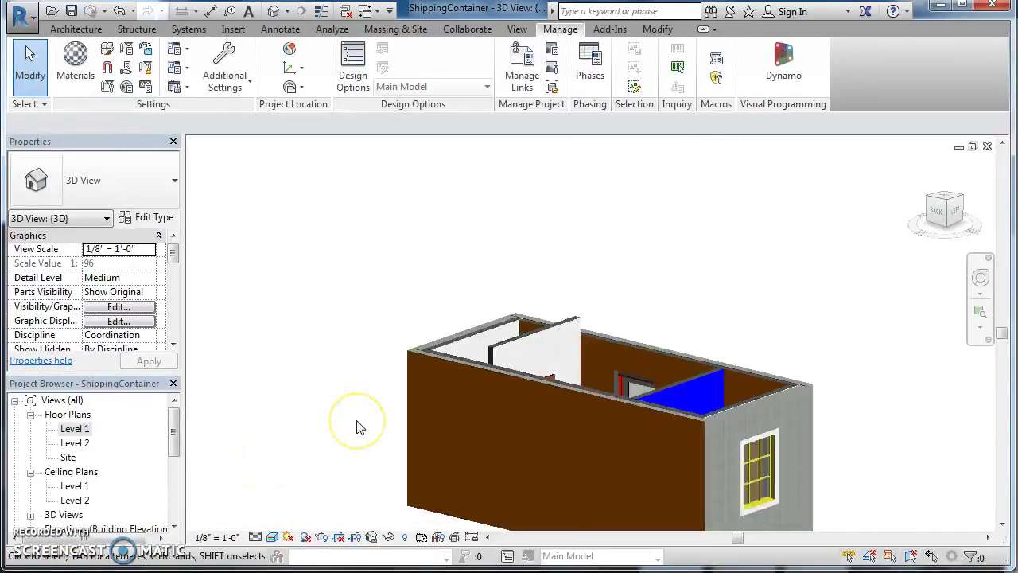
pyautogui.scroll(5, 357, 428)
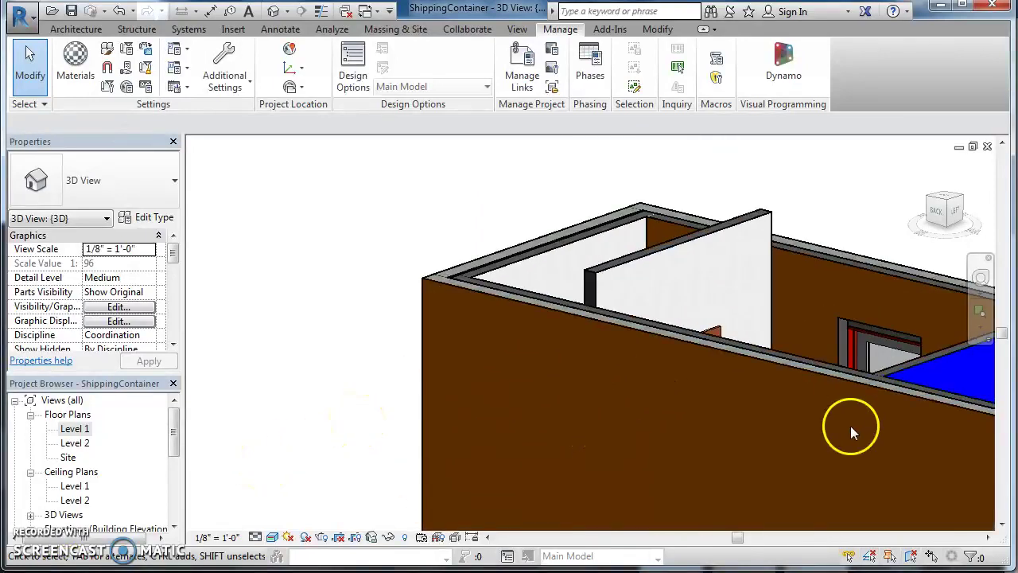
pyautogui.scroll(-3, 853, 427)
pyautogui.moveTo(853, 426); pyautogui.dragTo(434, 357, button='middle')
pyautogui.scroll(1, 448, 364)
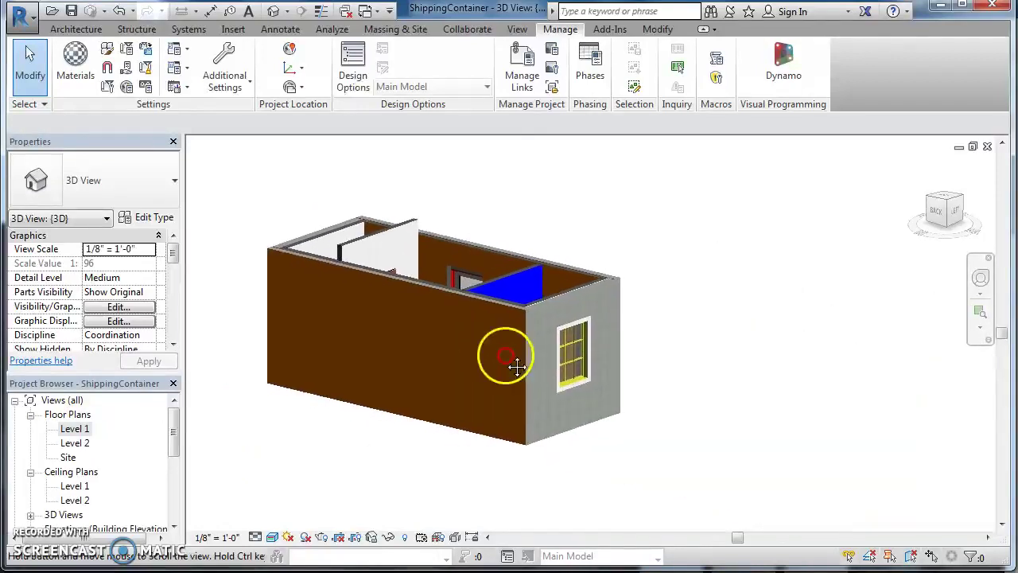
pyautogui.scroll(4, 518, 356)
pyautogui.scroll(2, 518, 364)
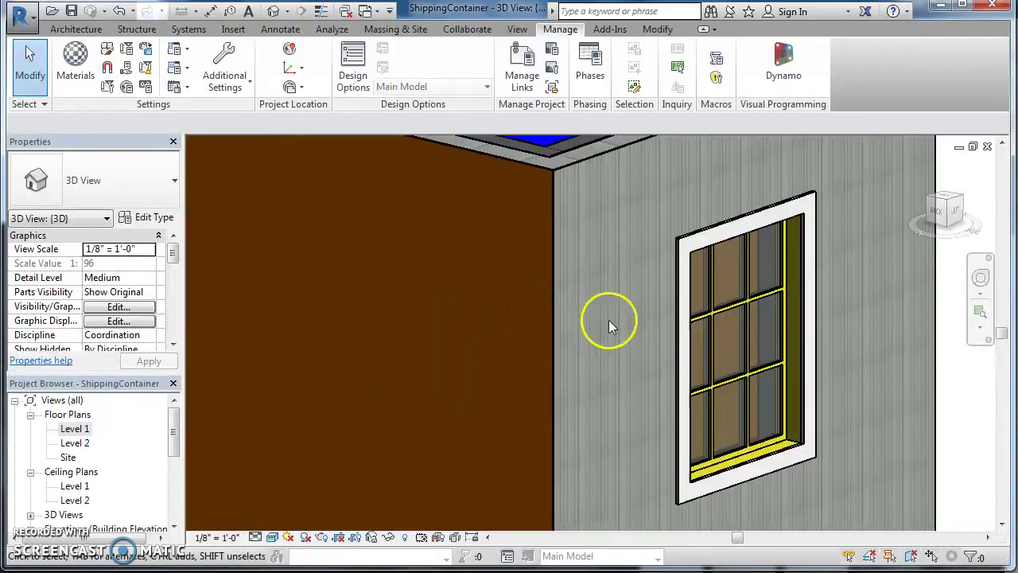
pyautogui.moveTo(581, 298); pyautogui.dragTo(783, 341, button='middle')
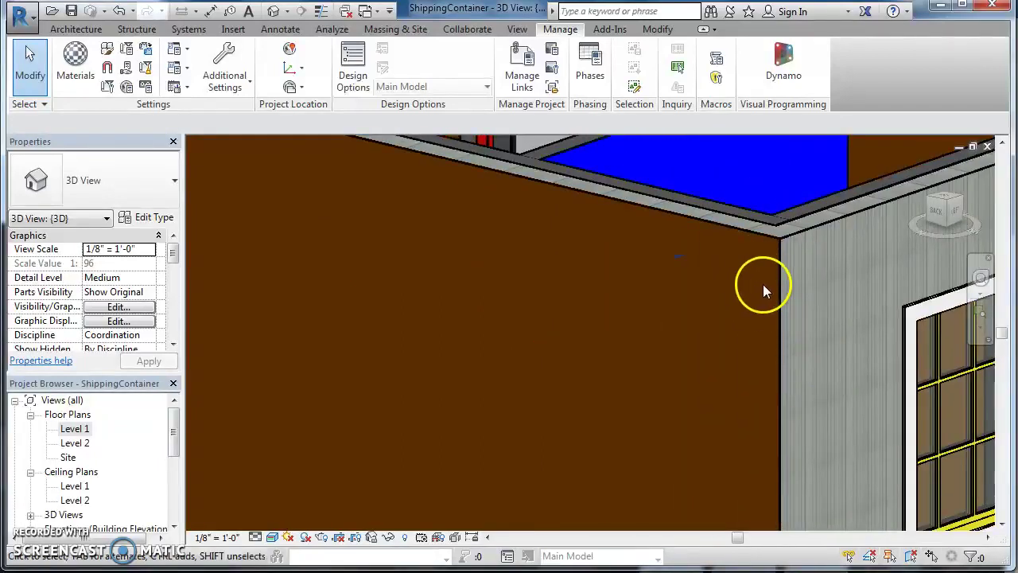
pyautogui.click(827, 317)
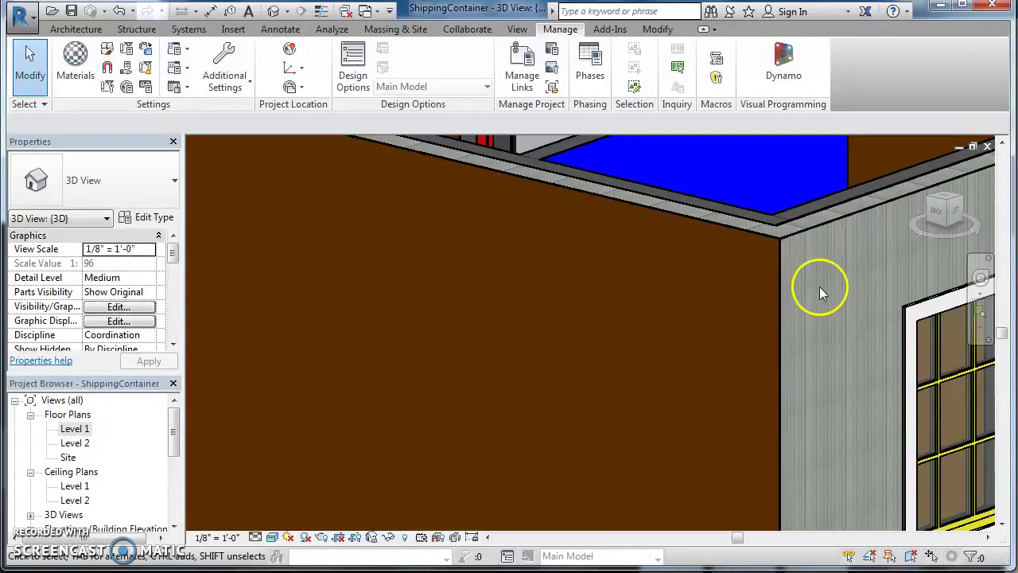
pyautogui.scroll(-4, 820, 287)
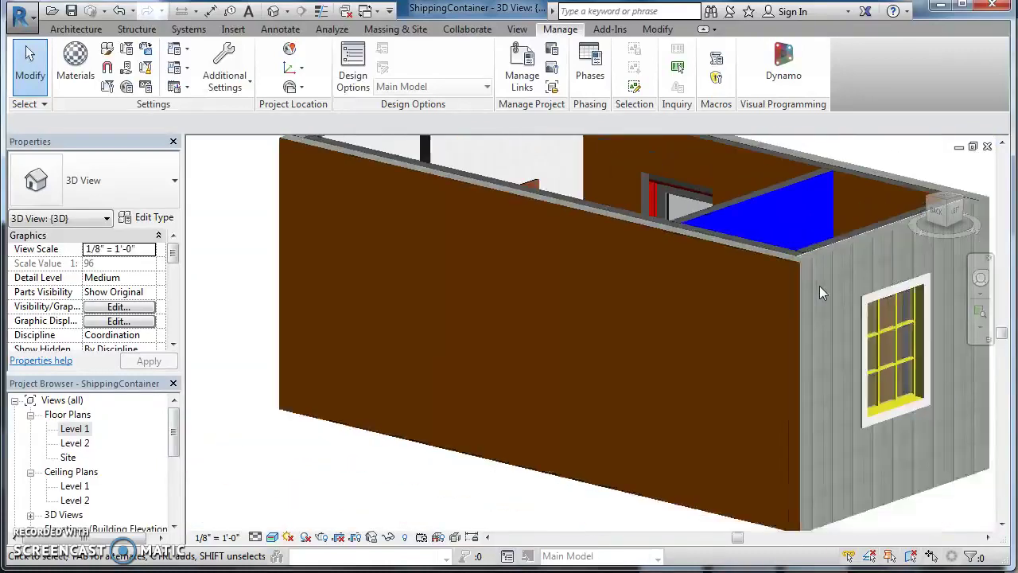
pyautogui.scroll(-2, 820, 286)
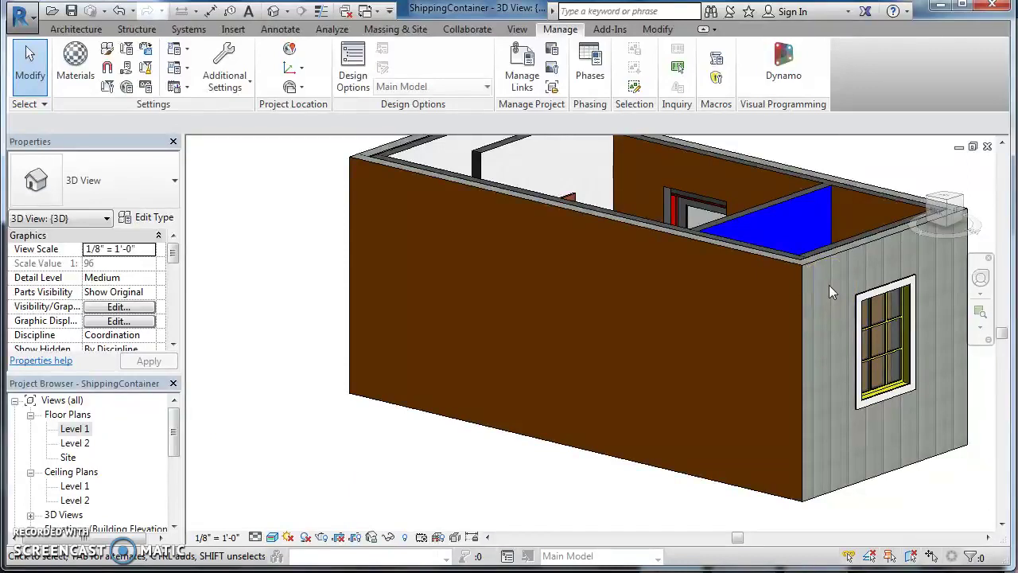
pyautogui.click(659, 278)
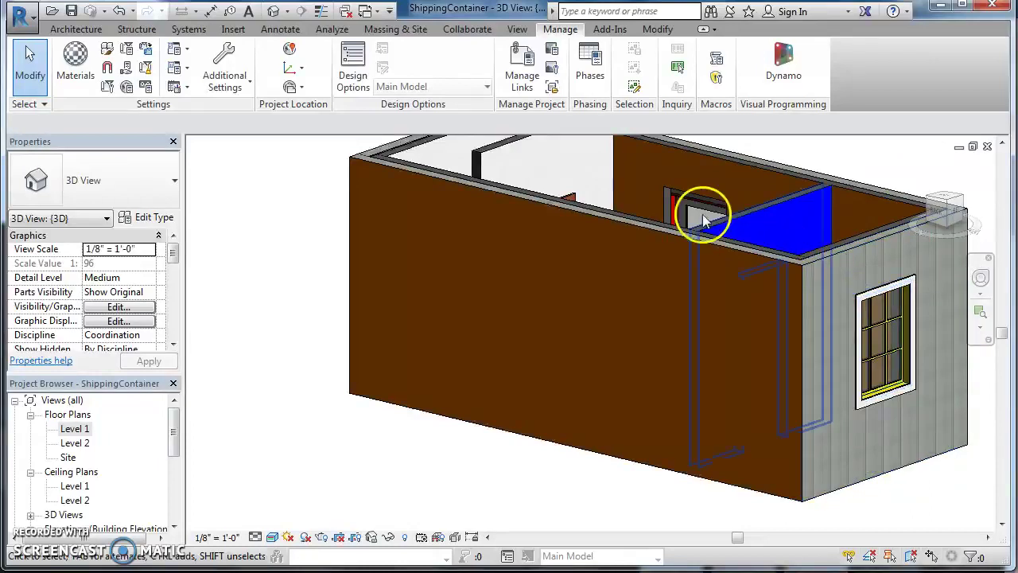
pyautogui.scroll(1, 420, 186)
pyautogui.scroll(-2, 445, 179)
# Set the 3D view's visual style to Hidden Line.
pyautogui.click(271, 538)
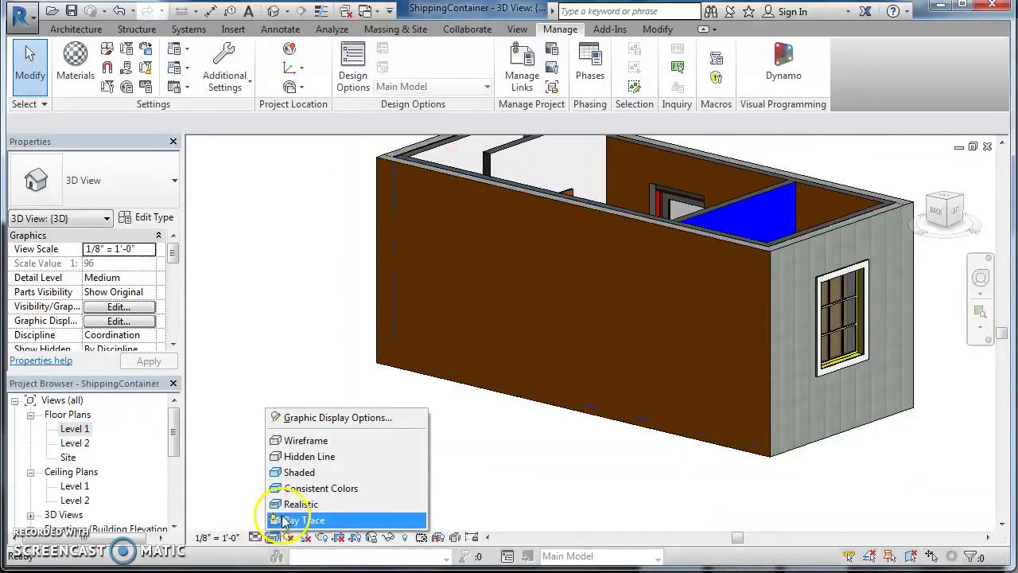
pyautogui.click(302, 458)
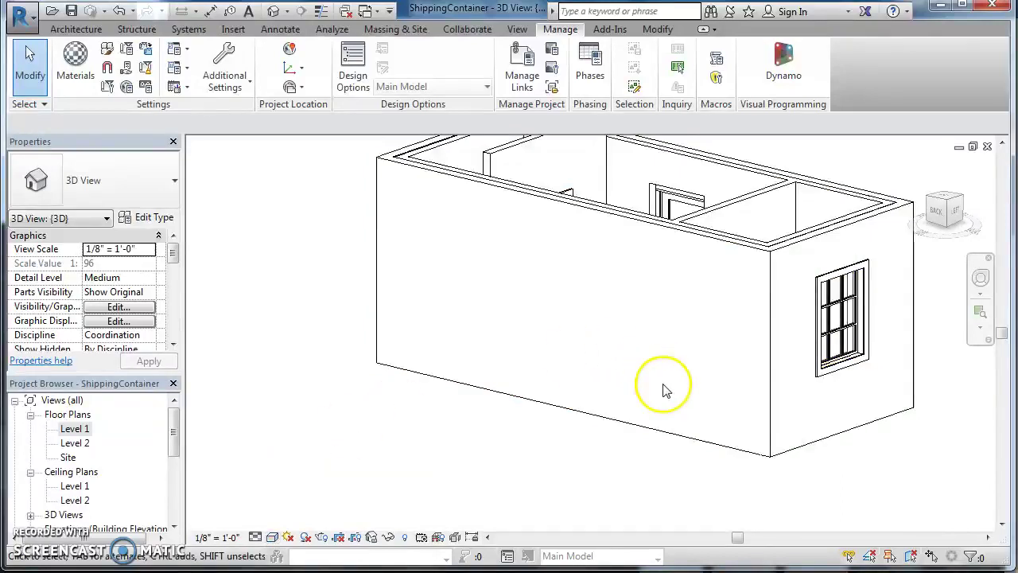
pyautogui.click(922, 168)
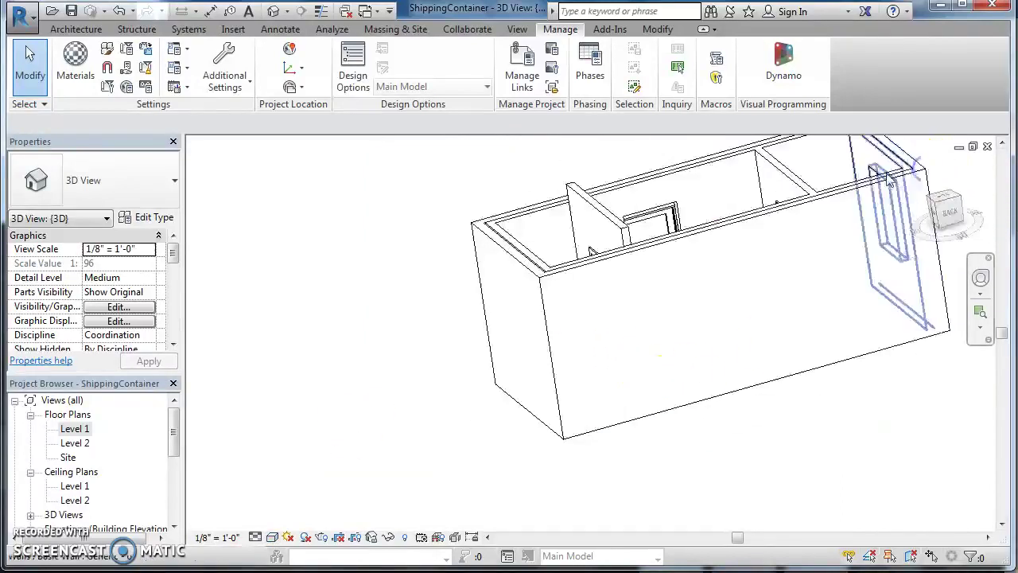
# Open the Level 1 floor plan and examine the layout of its rooms, doors and window.
pyautogui.doubleClick(75, 429)
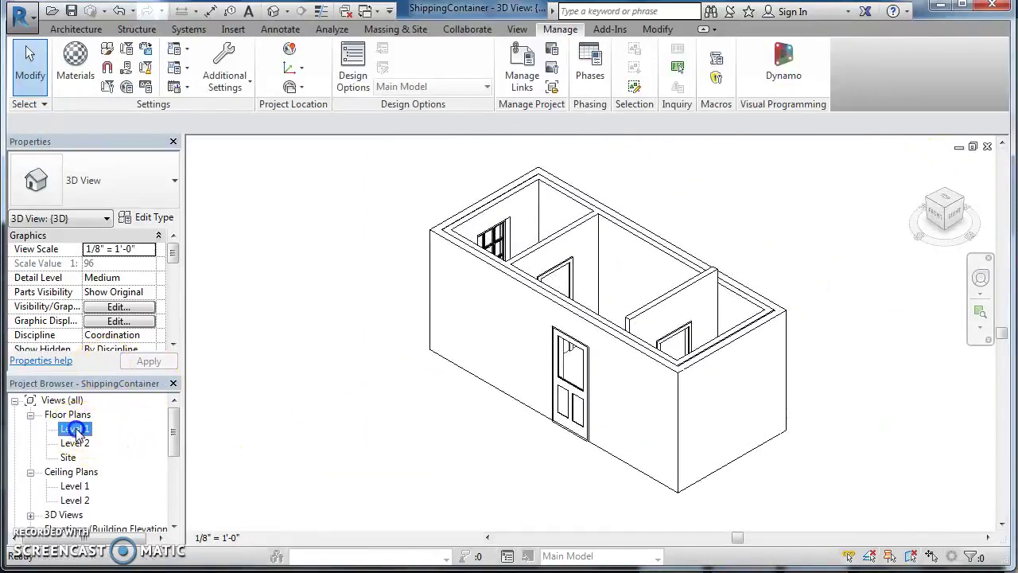
pyautogui.scroll(2, 609, 342)
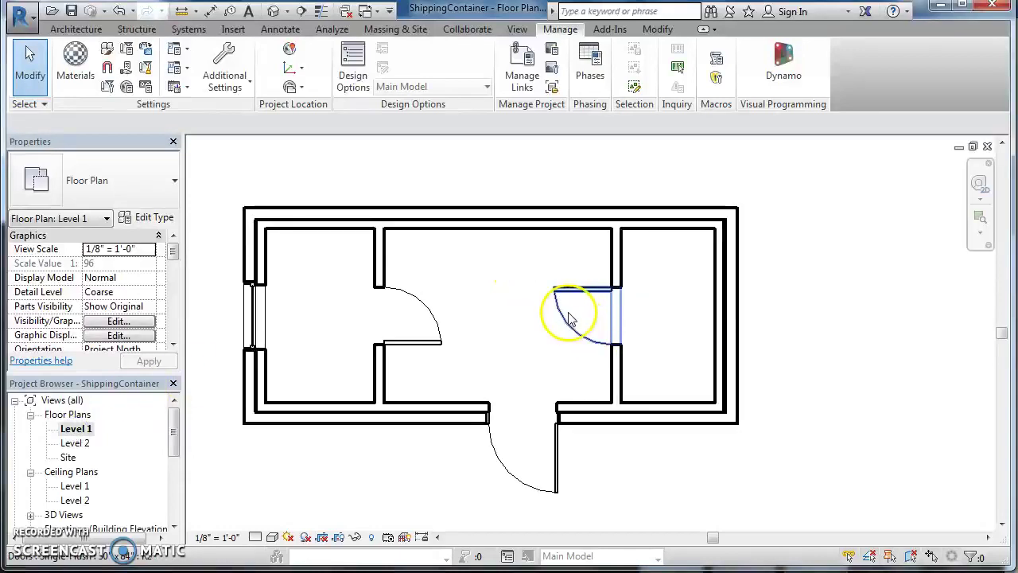
pyautogui.scroll(1, 366, 350)
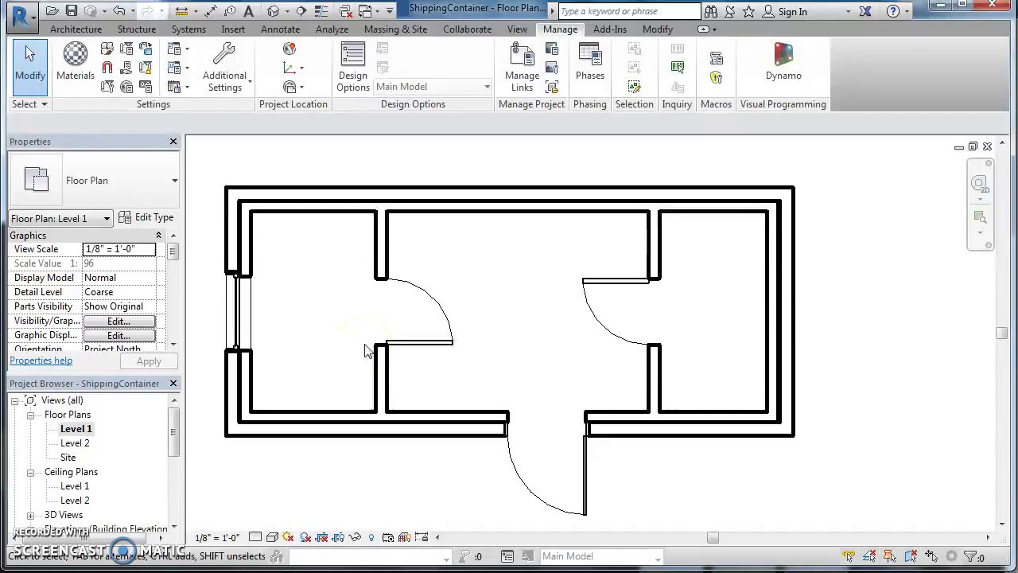
pyautogui.scroll(-2, 366, 350)
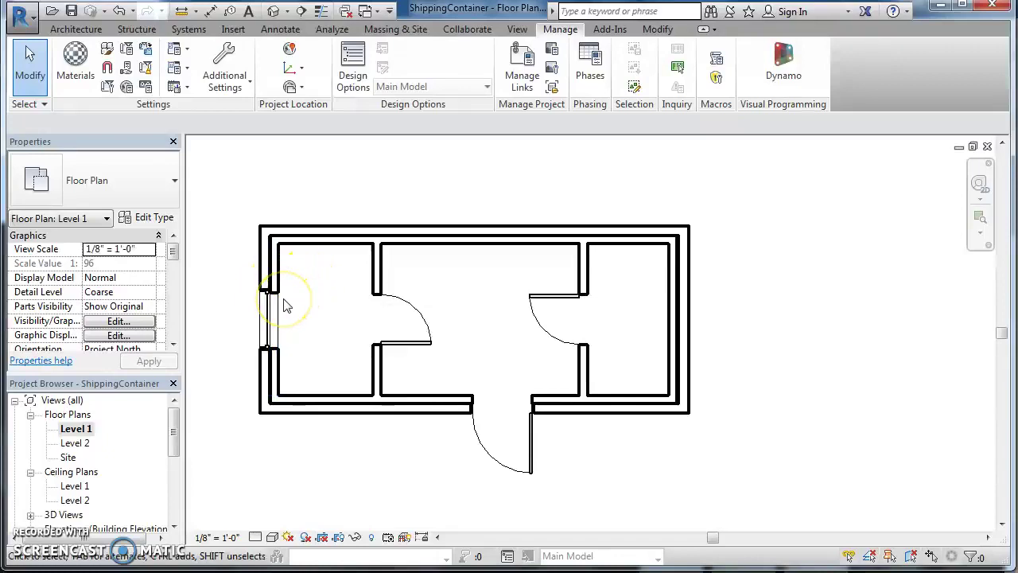
pyautogui.click(493, 355)
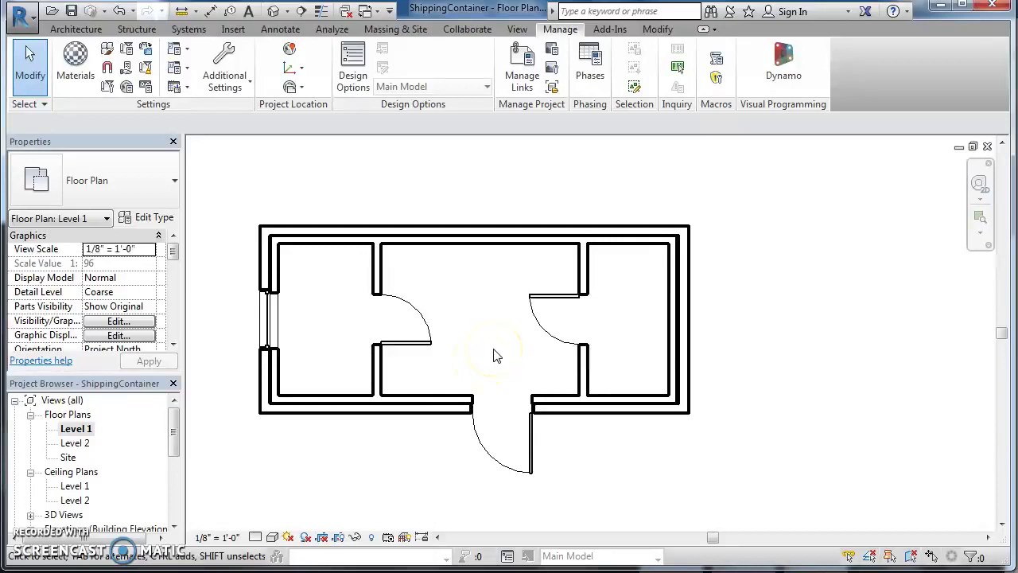